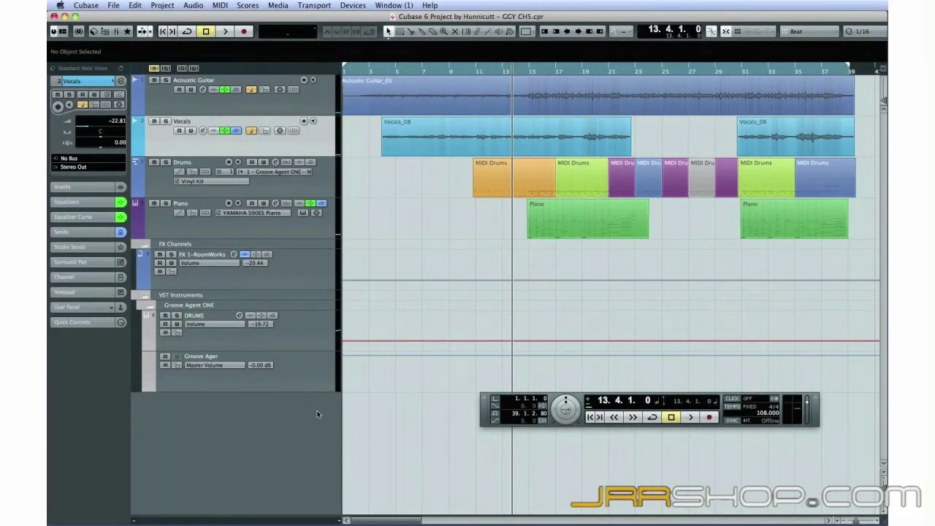
Step: Bring up the Zoom Tracks popup listing the track-height row options
left_click(884, 479)
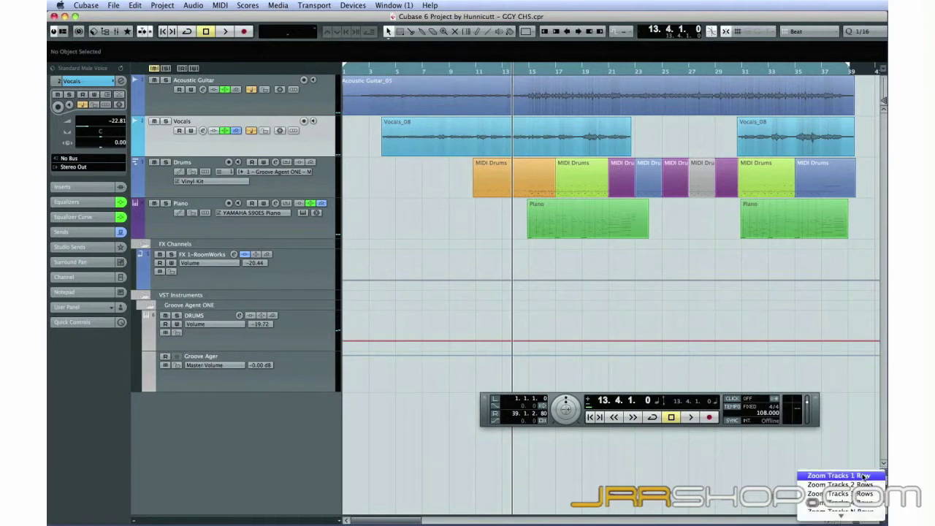
Step: Zoom all tracks to 1 row, shorten the project window, and open the Mixer
left_click(863, 476)
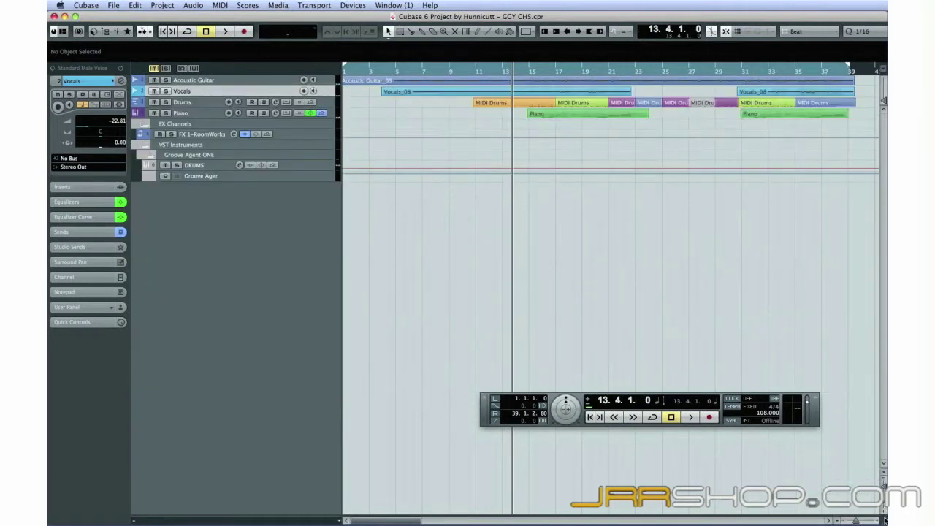
left_click_drag(884, 515, 886, 185)
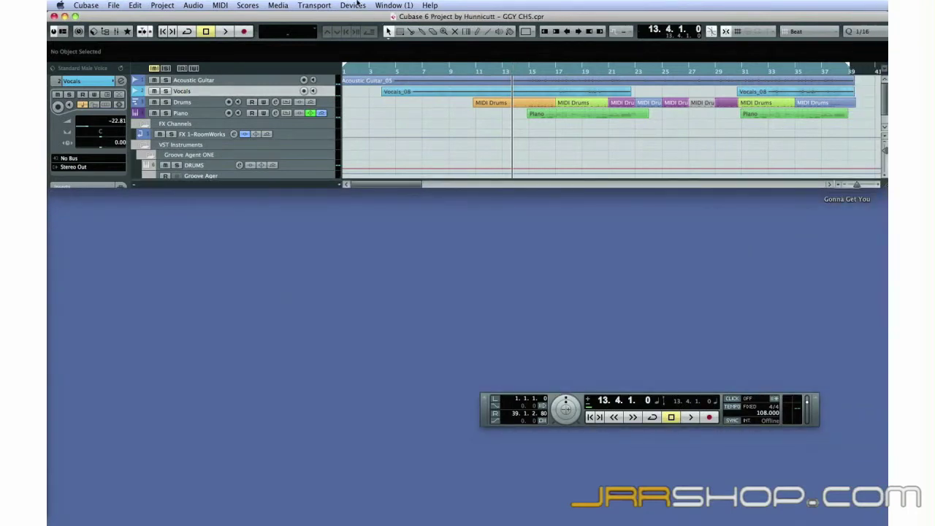
left_click(355, 6)
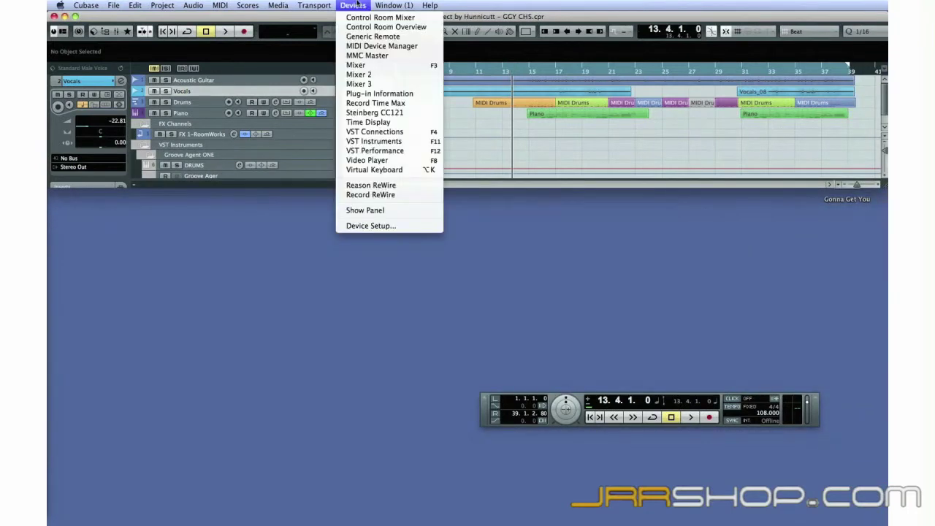
left_click(369, 66)
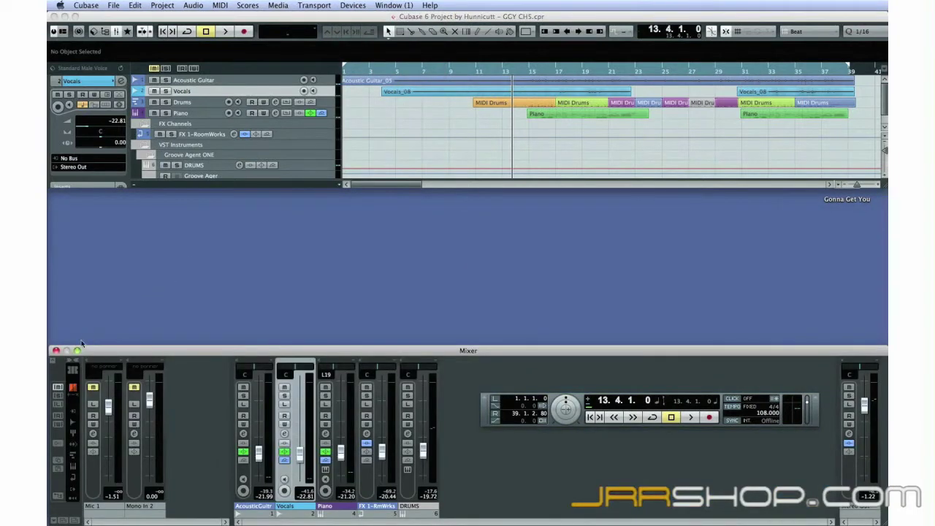
Step: Enable the Mixer's Extended View, cycling through inserts and EQ back to meters
left_click(53, 364)
left_click(52, 364)
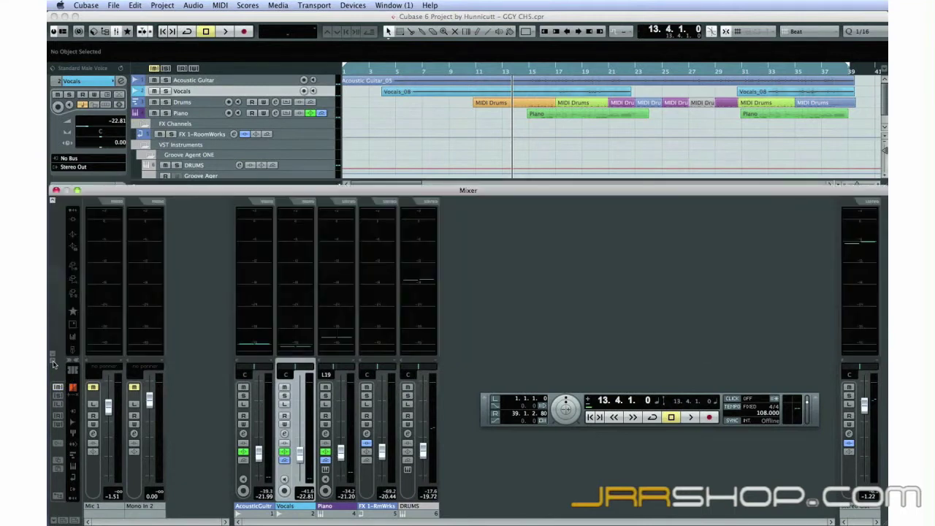
left_click(74, 292)
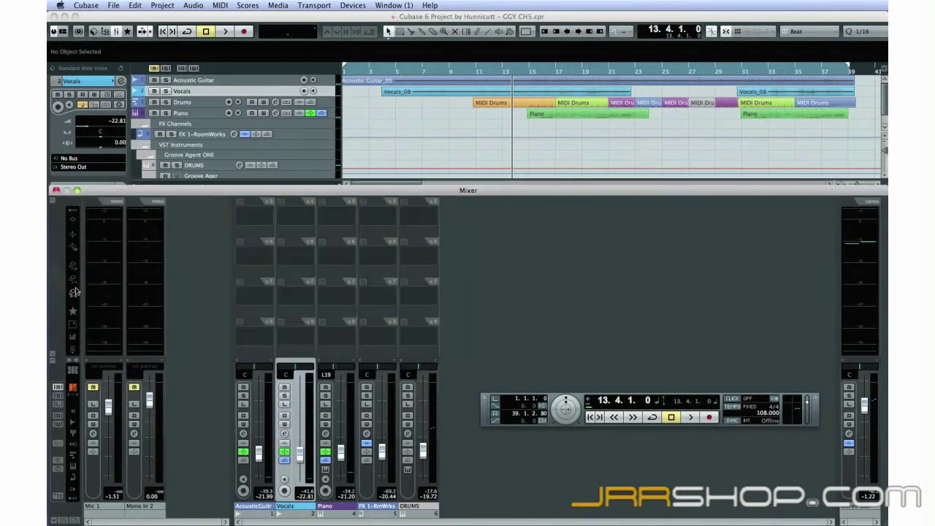
left_click(72, 248)
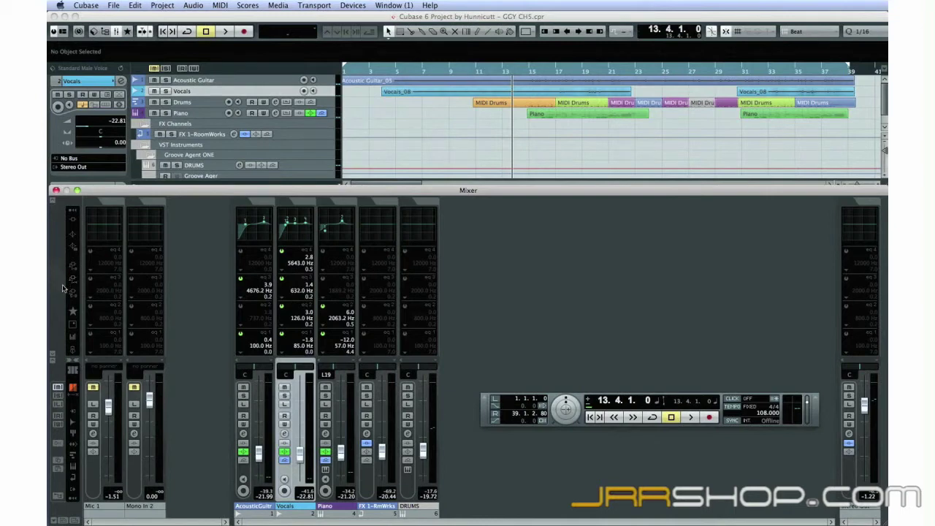
left_click(71, 340)
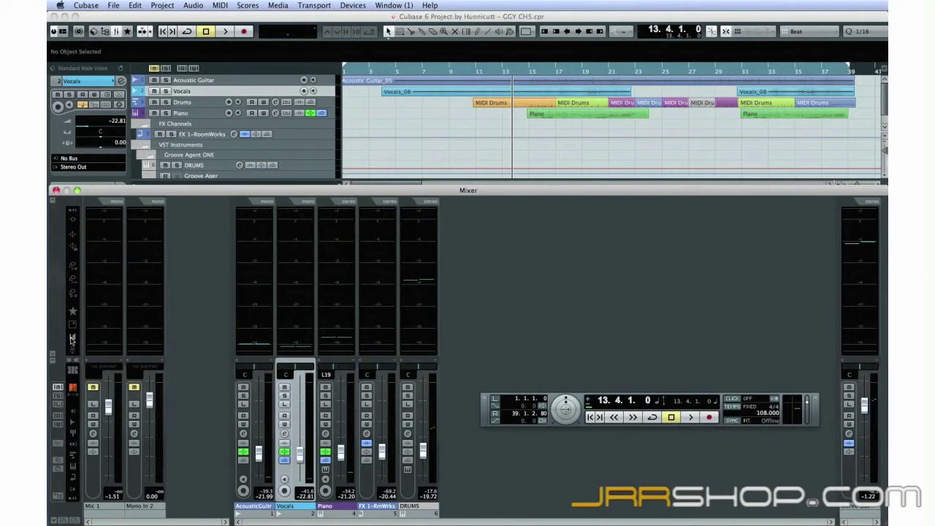
Step: During playback, set Vocals and AcousticGuitar to -1.76, Piano to -8.40, and DRUMS to -17.40
left_click(691, 418)
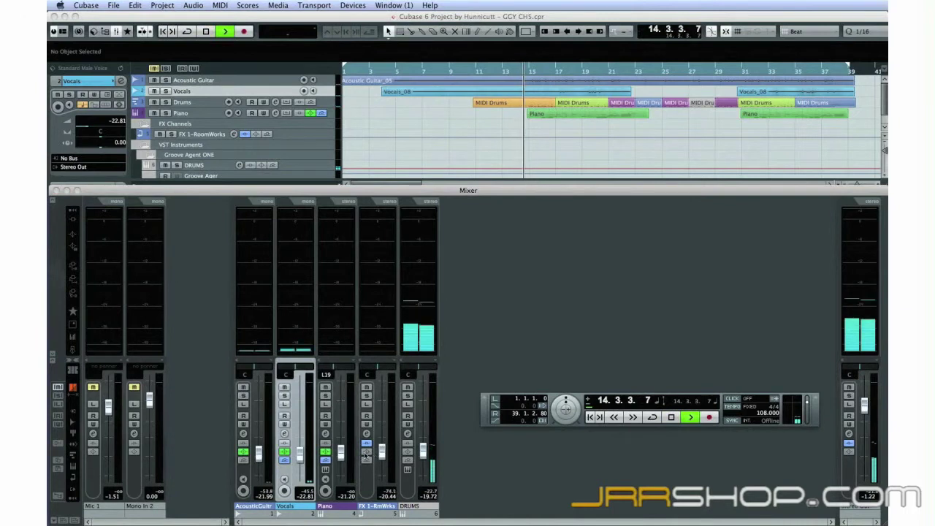
left_click_drag(300, 454, 302, 408)
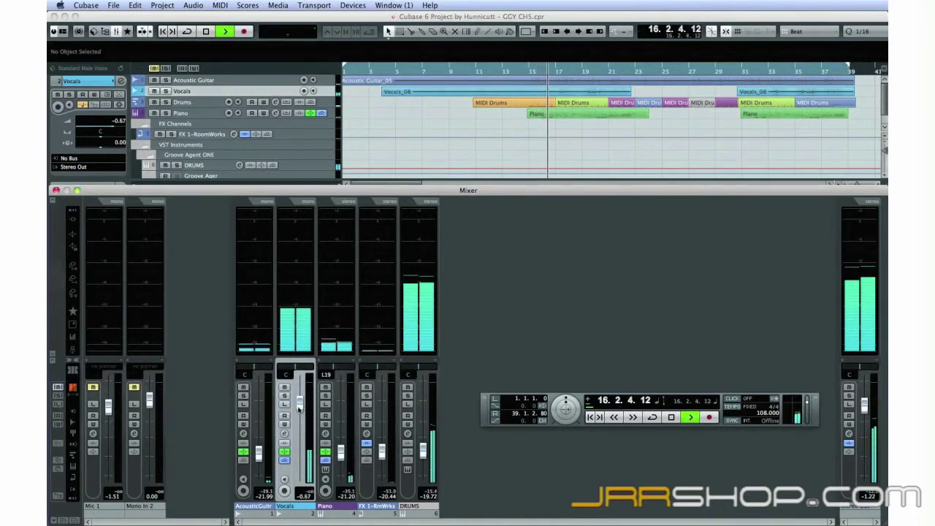
left_click_drag(257, 456, 257, 414)
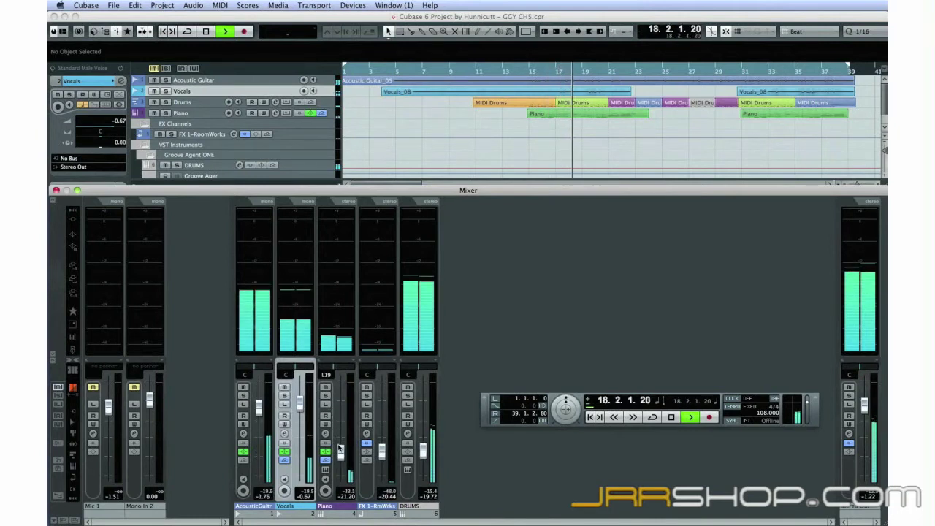
left_click_drag(340, 451, 340, 426)
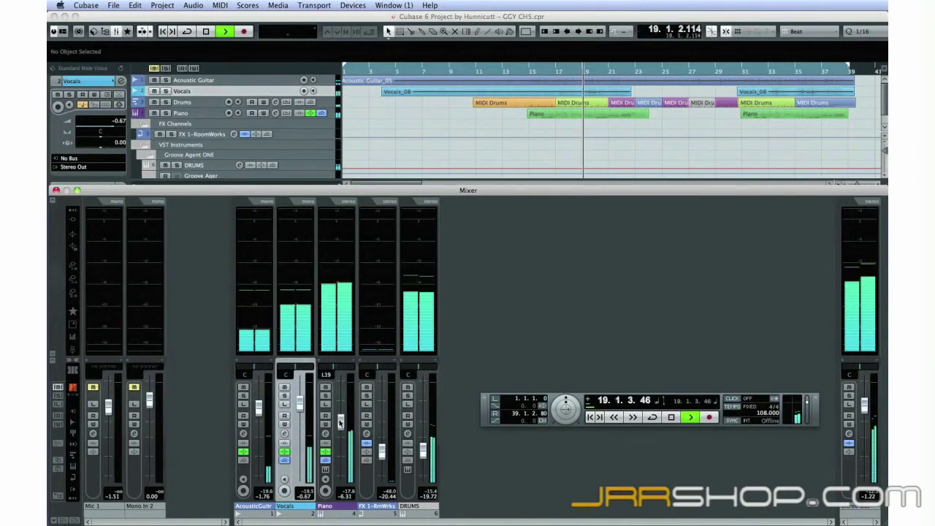
left_click_drag(422, 443, 422, 430)
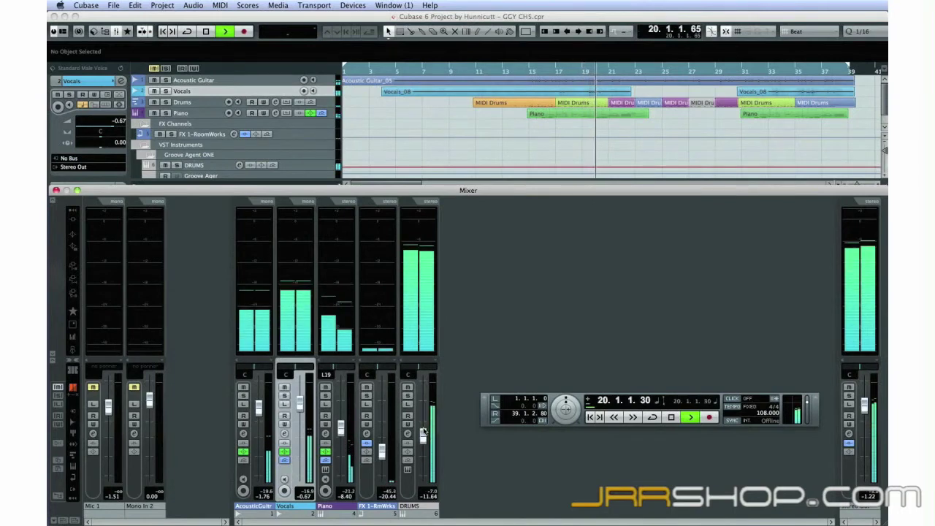
left_click_drag(301, 405, 301, 411)
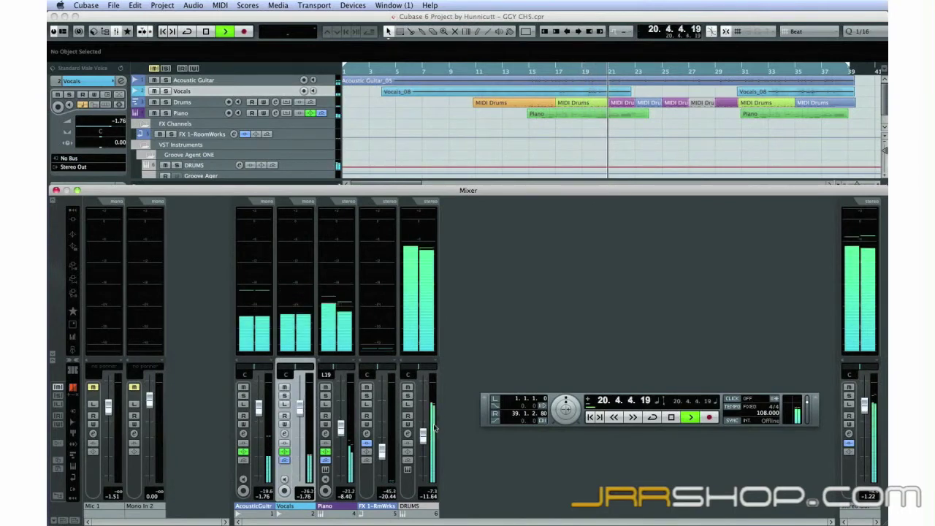
left_click_drag(422, 436, 422, 444)
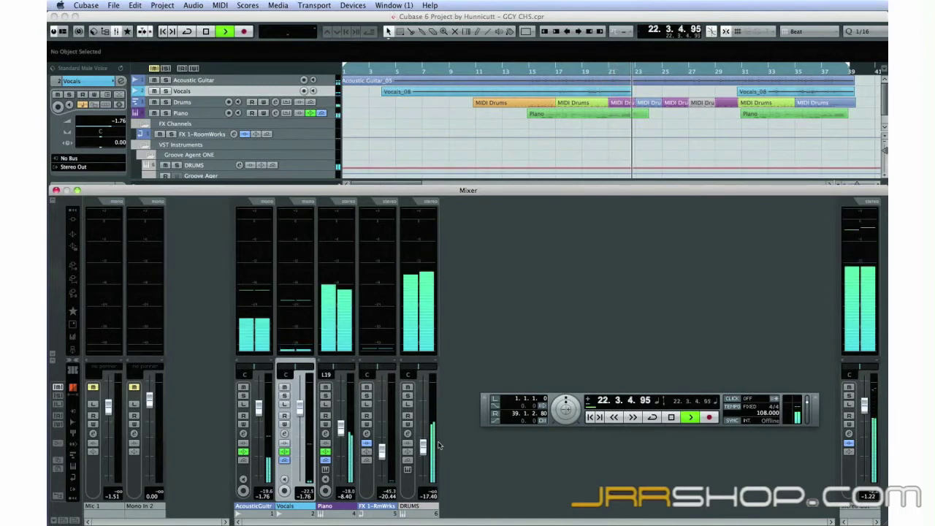
left_click(671, 418)
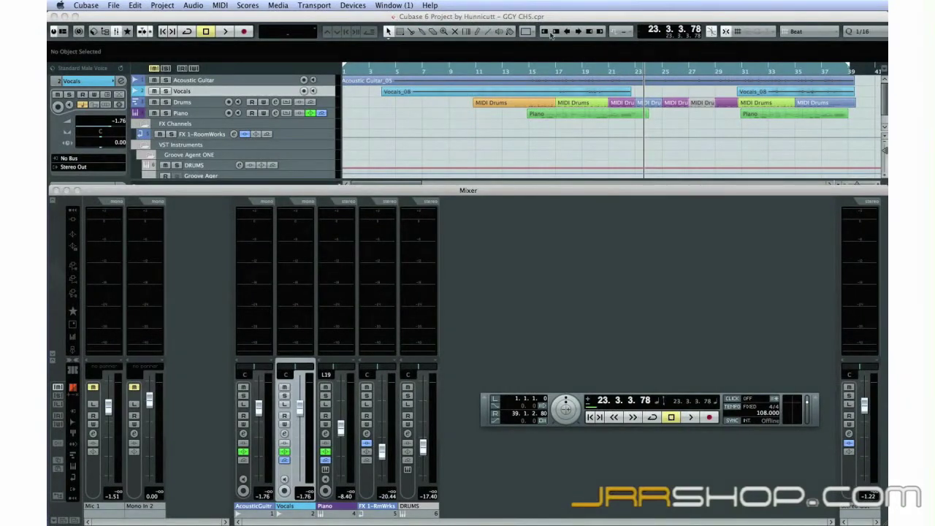
Step: Open the Project menu and dismiss it without adding a track
left_click(171, 5)
mouse_move(173, 16)
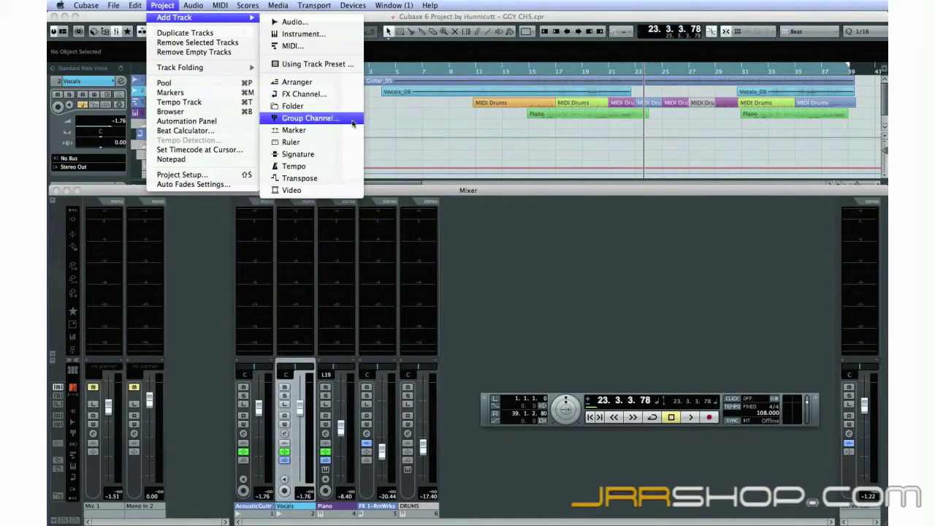
left_click(468, 299)
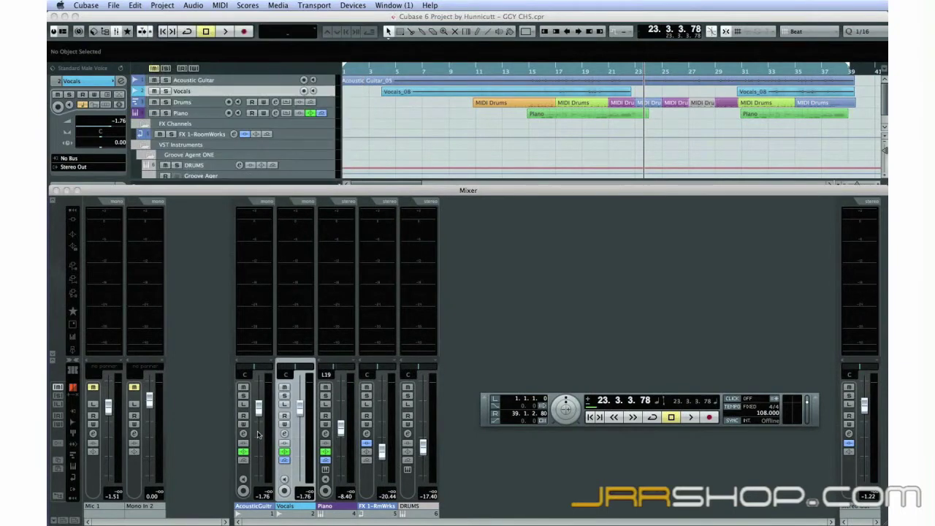
Step: Link the AcousticGuitar, Vocals and Piano channels and lower them together, guitar and vocals to -5.00
left_click(245, 471)
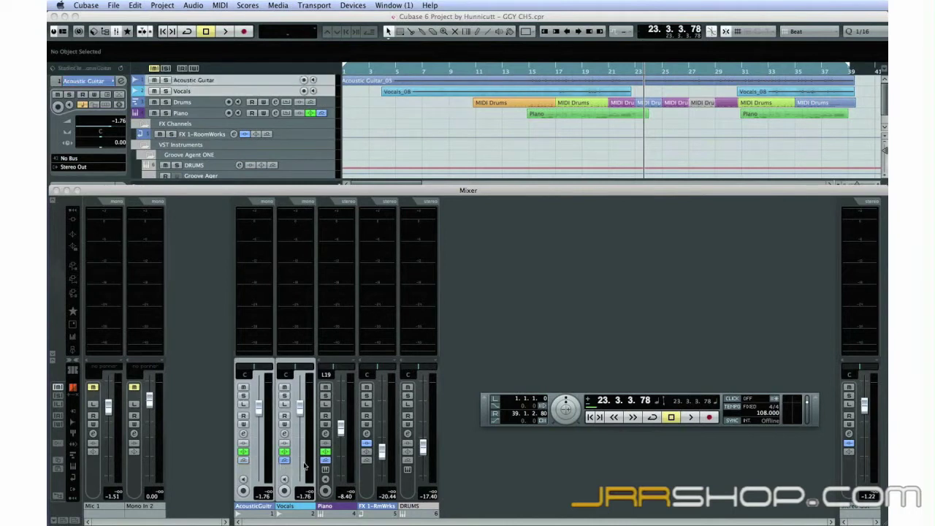
left_click(337, 455)
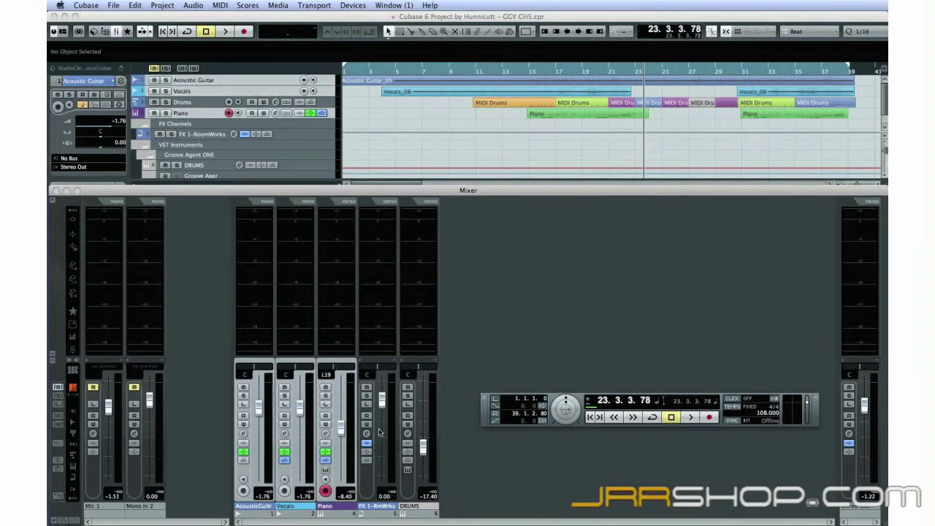
right_click(379, 436)
left_click(401, 485)
mouse_move(343, 433)
left_mouse_down()
mouse_move(343, 421)
mouse_move(342, 462)
mouse_move(340, 423)
mouse_move(340, 441)
left_mouse_up()
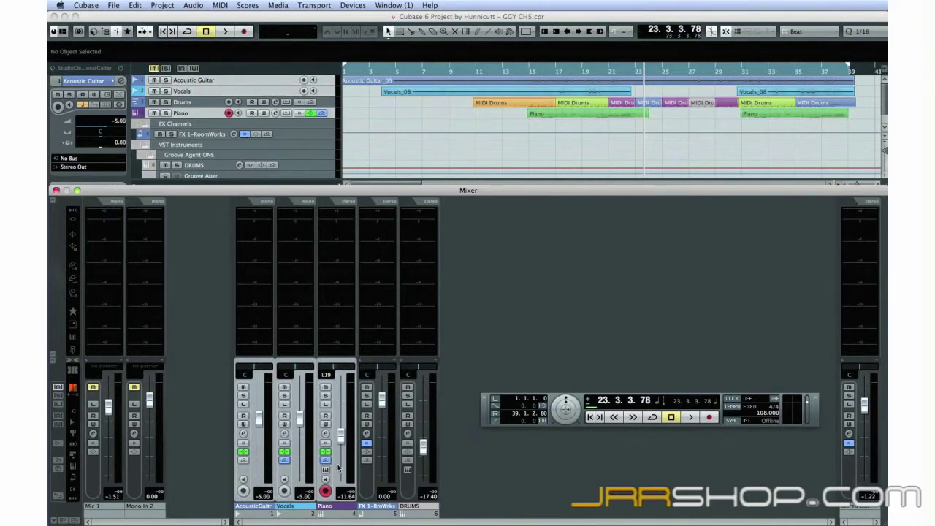
right_click(334, 459)
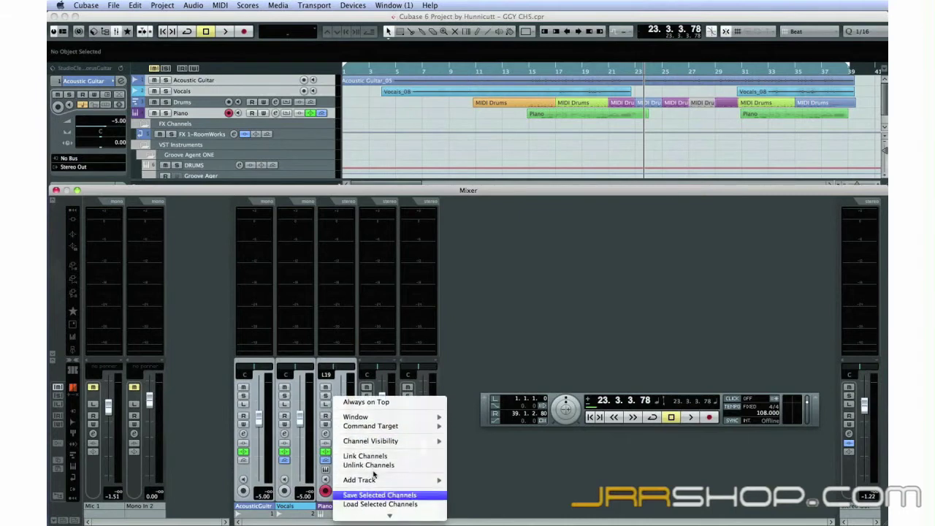
Step: Unlink the channels, raise the DRUMS level during playback, and briefly solo then unsolo them
left_click(372, 466)
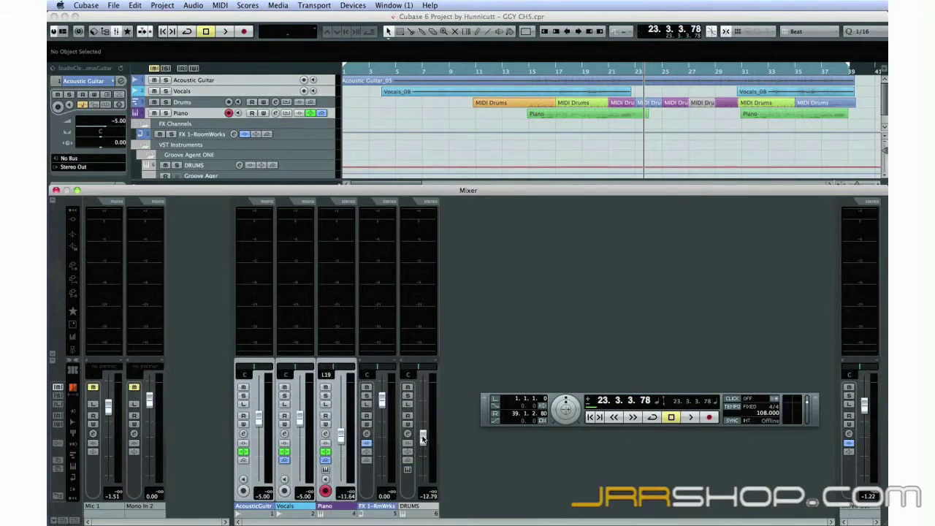
key("space")
left_click_drag(423, 447, 422, 424)
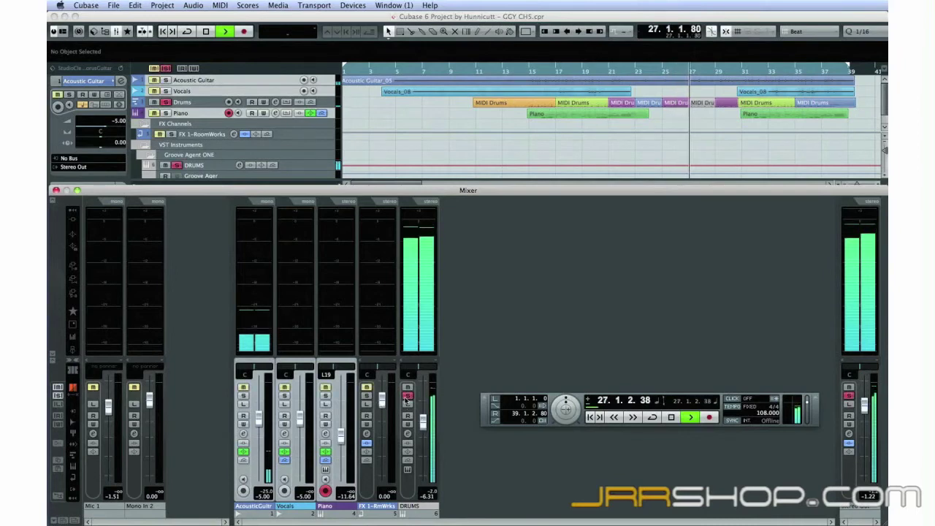
left_click(406, 398)
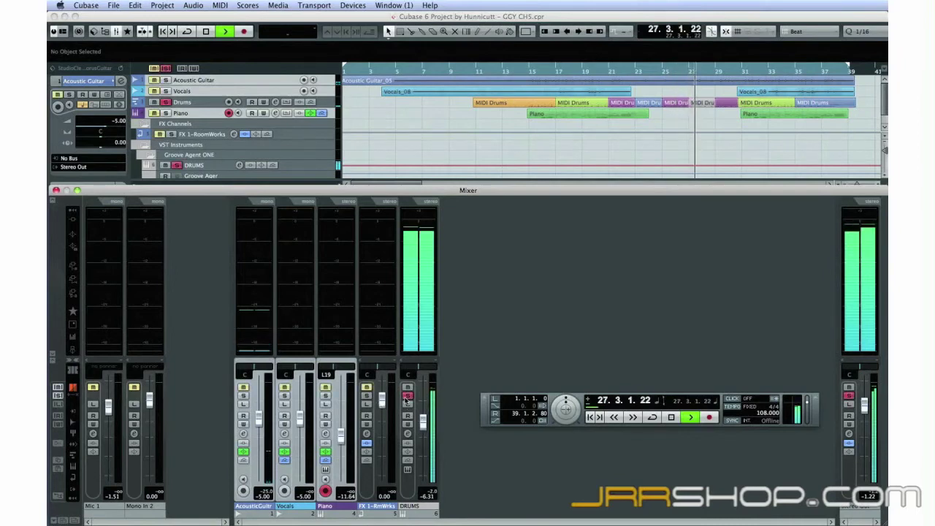
left_click(406, 397)
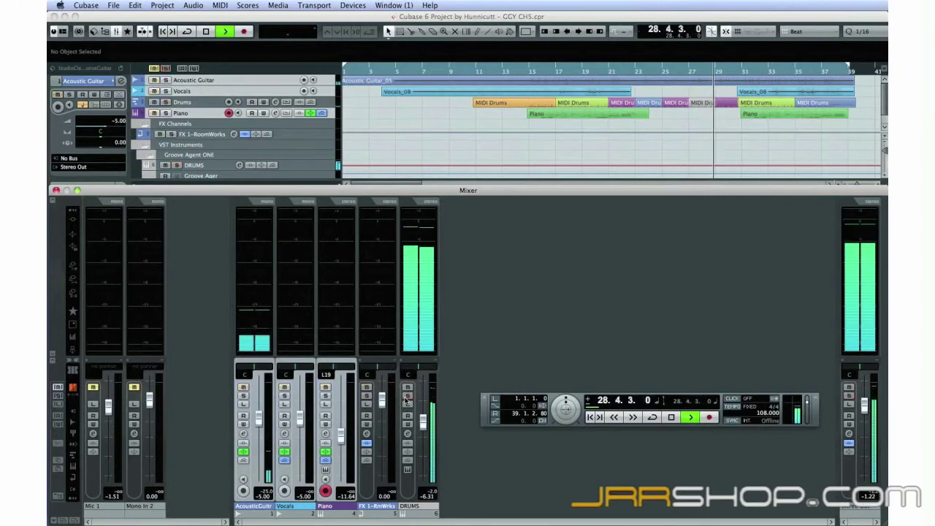
Step: Restart playback, raising Piano to -2.42 and AcousticGuitar to 1.38, and pull Vocals to silence
key("space")
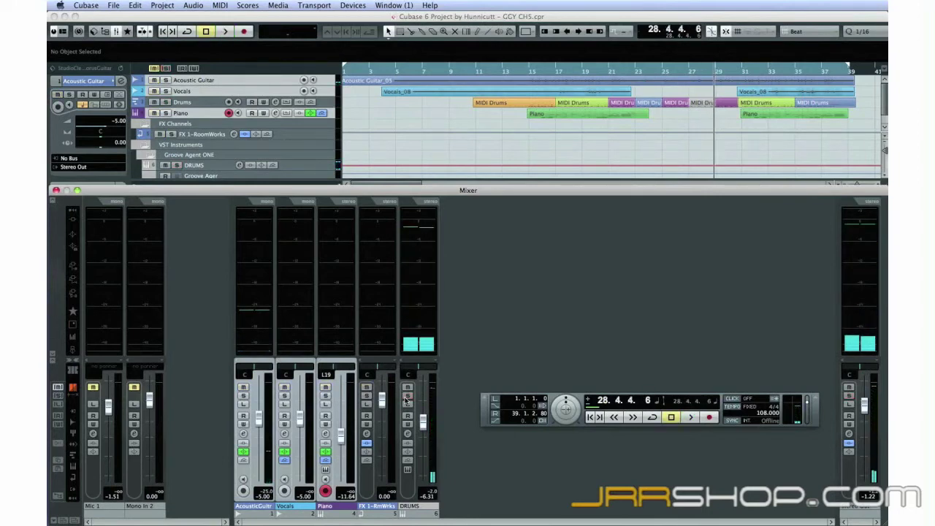
key("space")
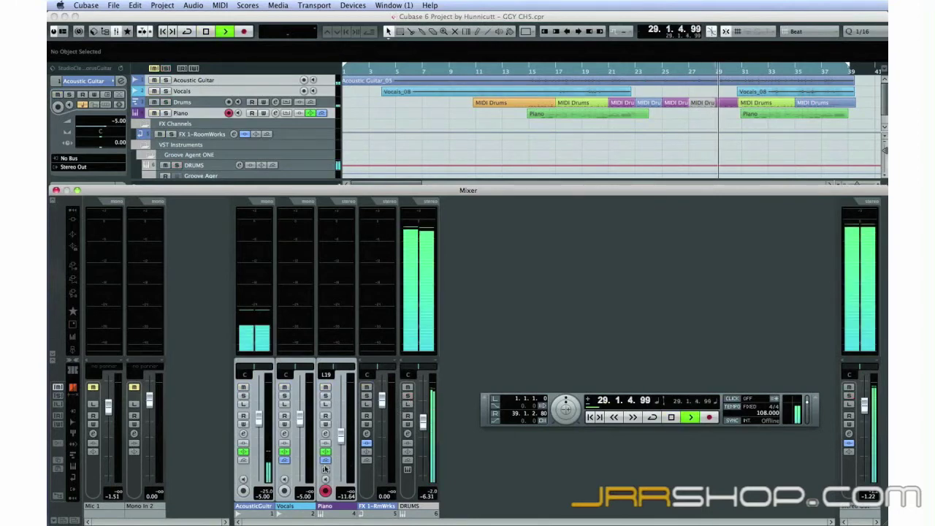
left_click_drag(341, 436, 341, 414)
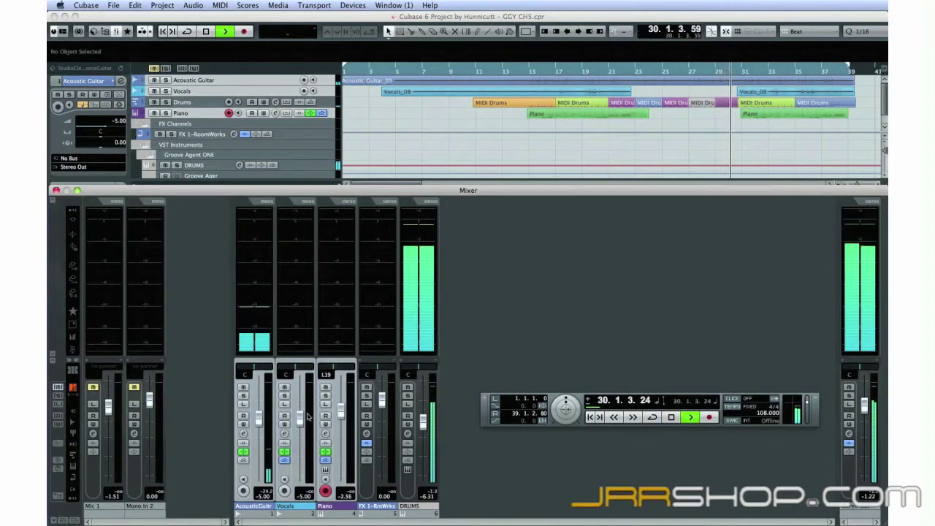
left_click_drag(258, 421, 258, 395)
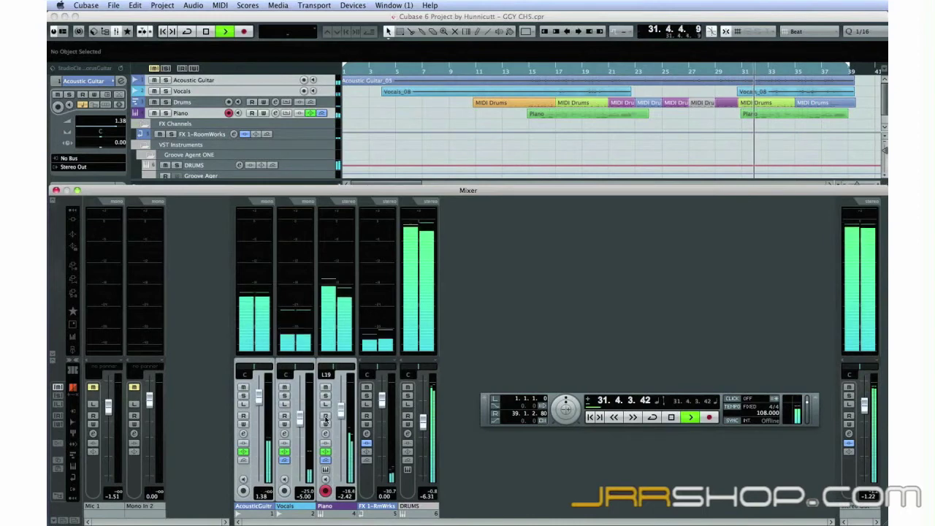
left_click_drag(299, 416, 301, 475)
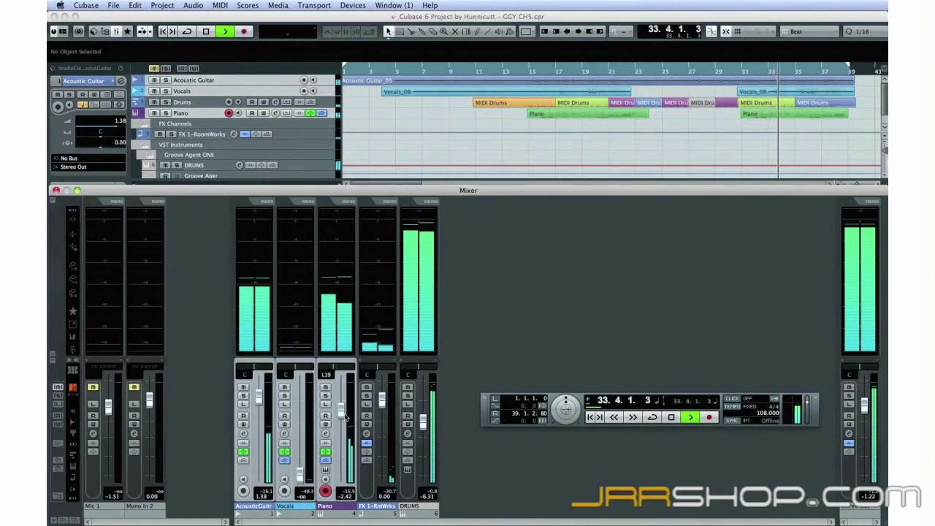
Step: Nudge Piano up to -1.02 and pan the acoustic guitar to R36 while auditioning
left_click_drag(342, 414, 342, 411)
key("space")
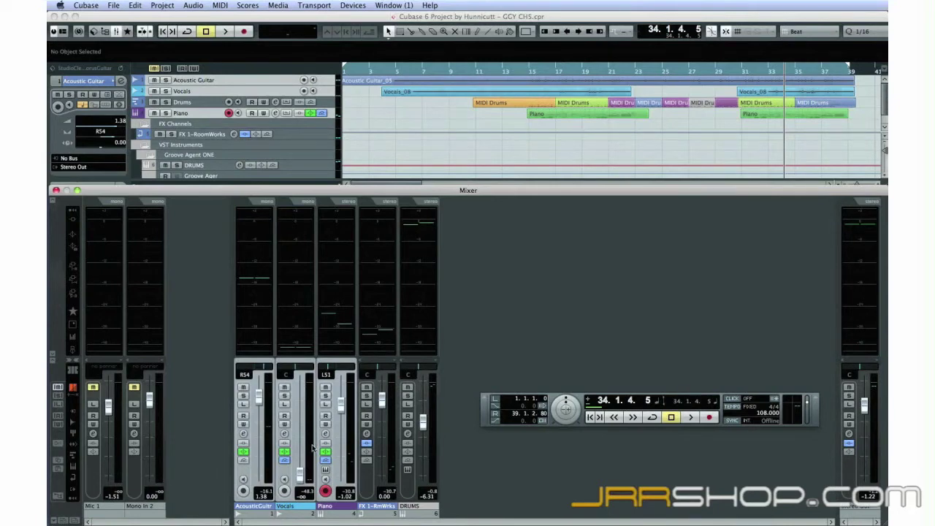
key("space")
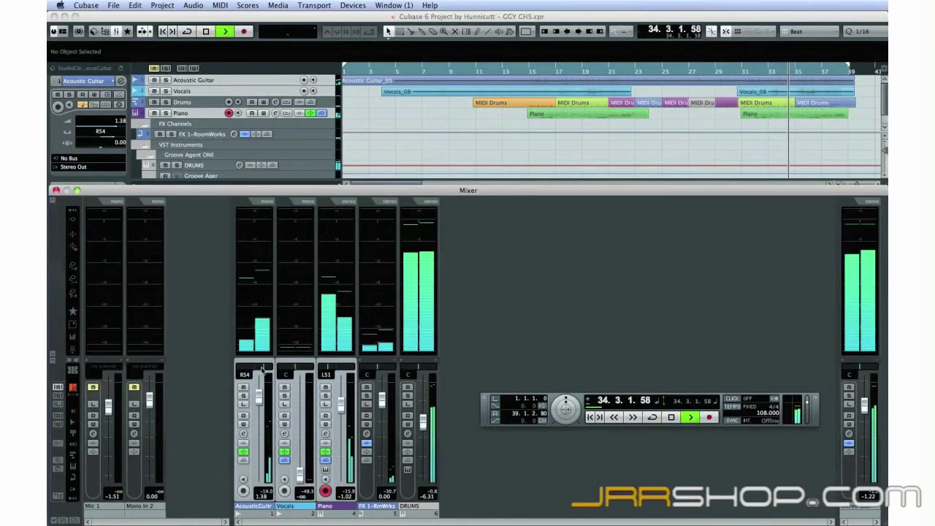
mouse_move(266, 371)
left_mouse_down()
mouse_move(276, 371)
mouse_move(260, 369)
left_mouse_up()
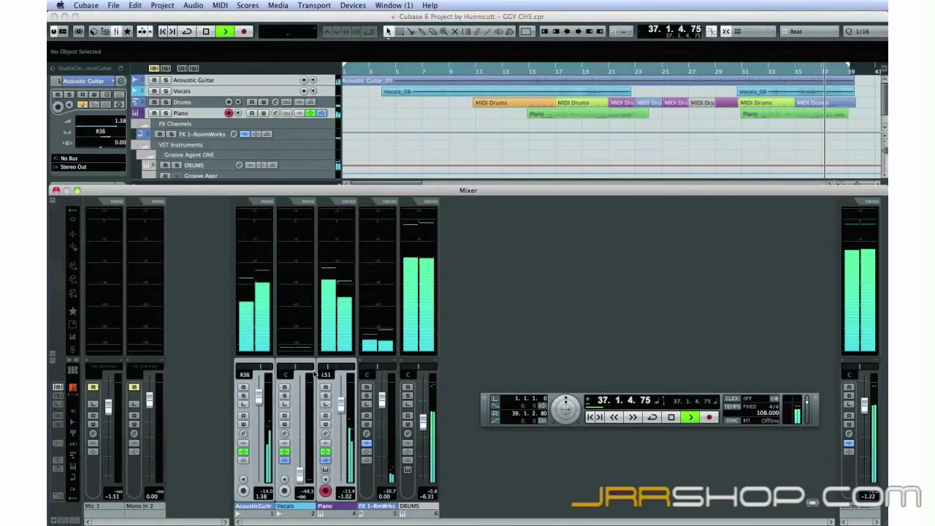
left_click(672, 418)
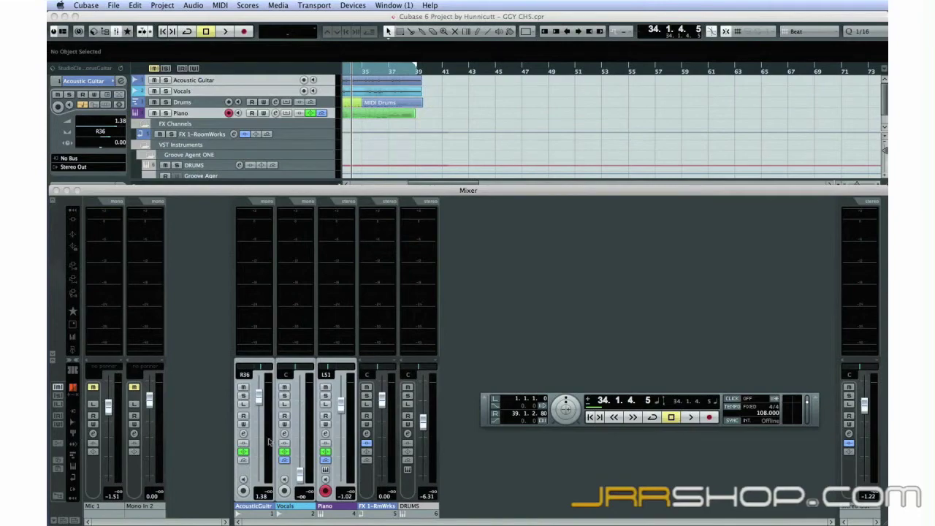
Step: Give the acoustic guitar EQ a low cut at 64 Hz and a gentle boost near 4.7 kHz
left_click(244, 436)
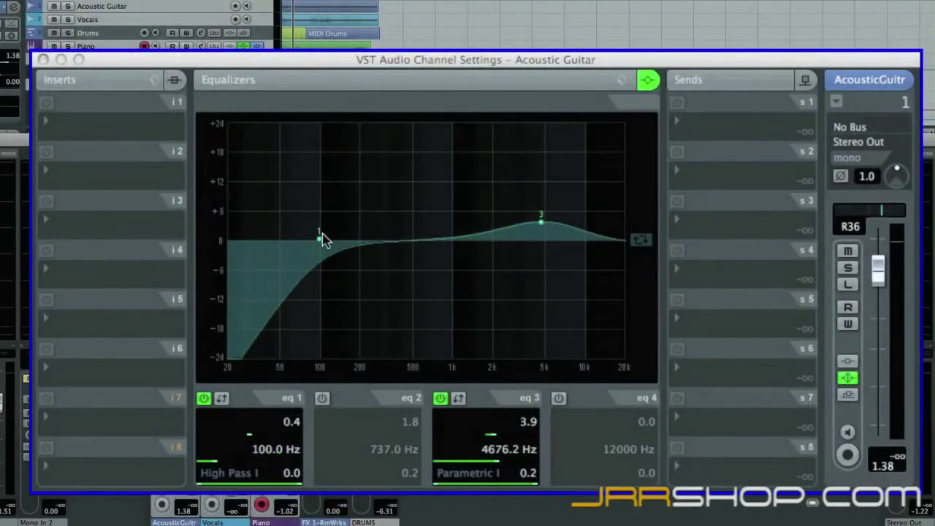
left_click_drag(320, 237, 336, 221)
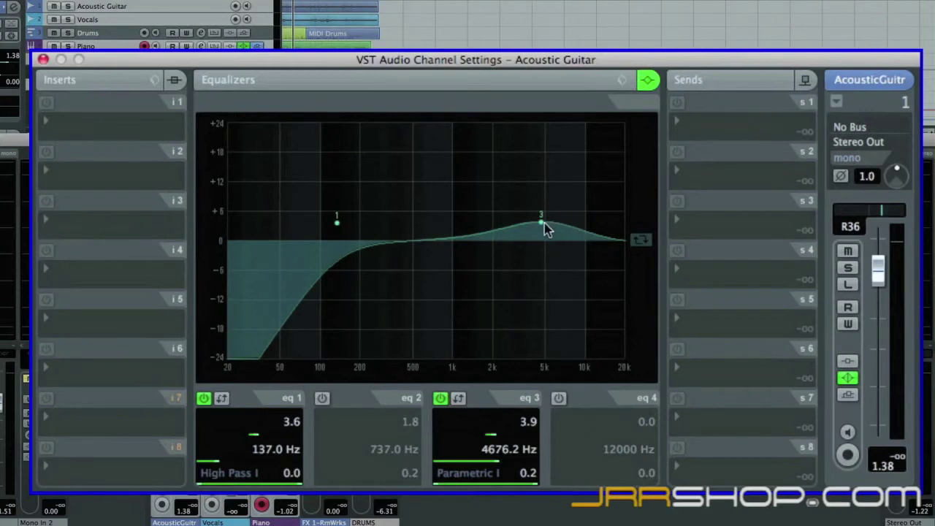
mouse_move(544, 223)
left_mouse_down()
mouse_move(542, 233)
mouse_move(542, 212)
left_mouse_up()
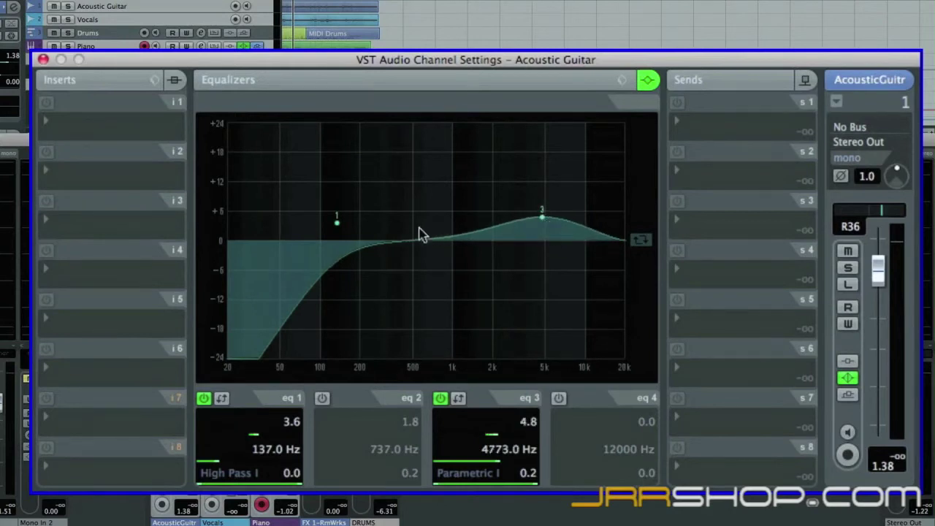
left_click_drag(340, 227, 293, 224)
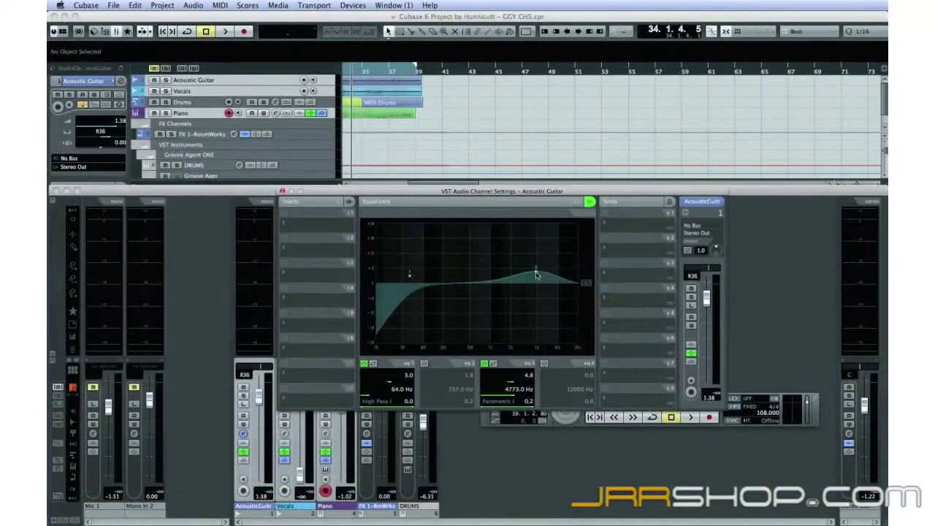
left_click_drag(545, 218, 546, 232)
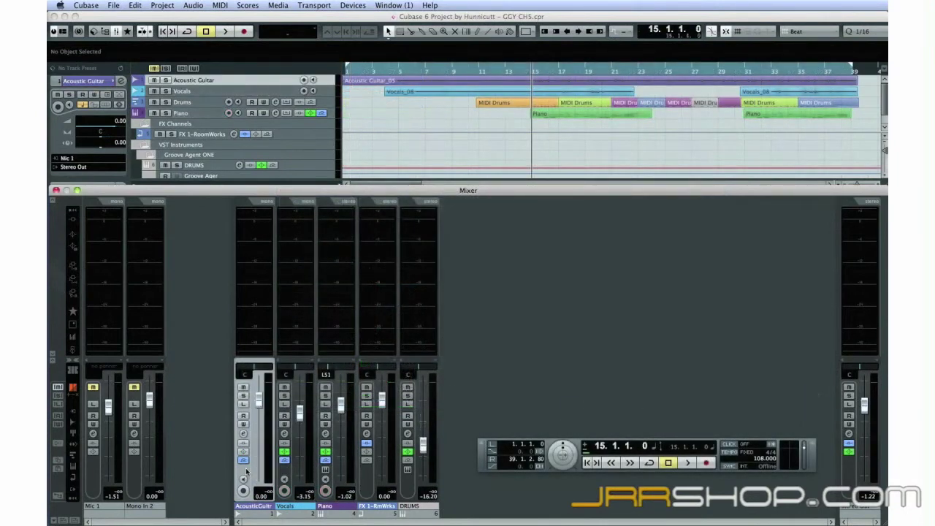
Step: Solo the AcousticGuitar channel and play it alone, stopping at 18.4.3.9
left_click(243, 397)
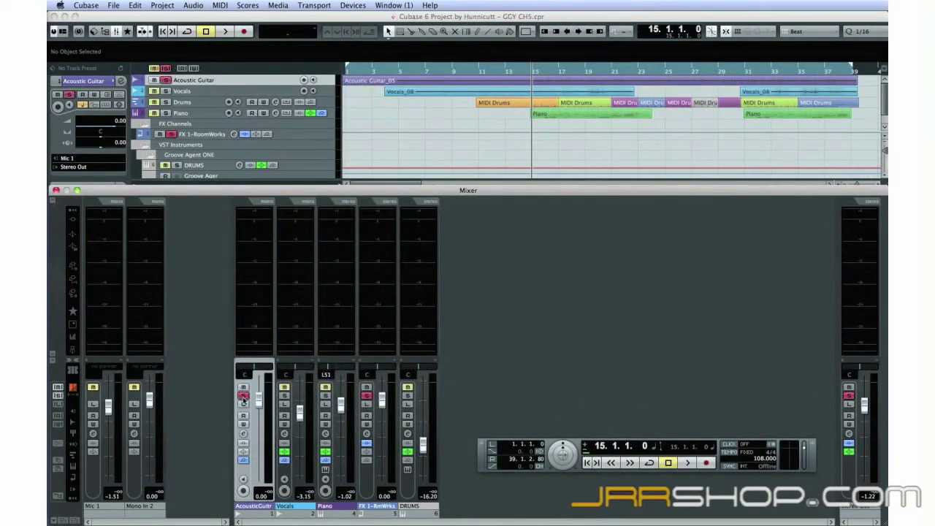
left_click(684, 462)
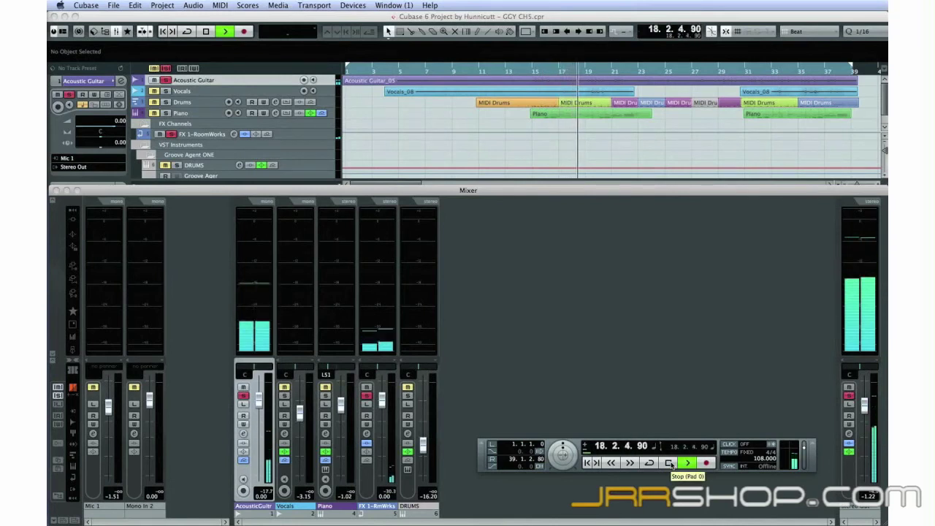
left_click(670, 463)
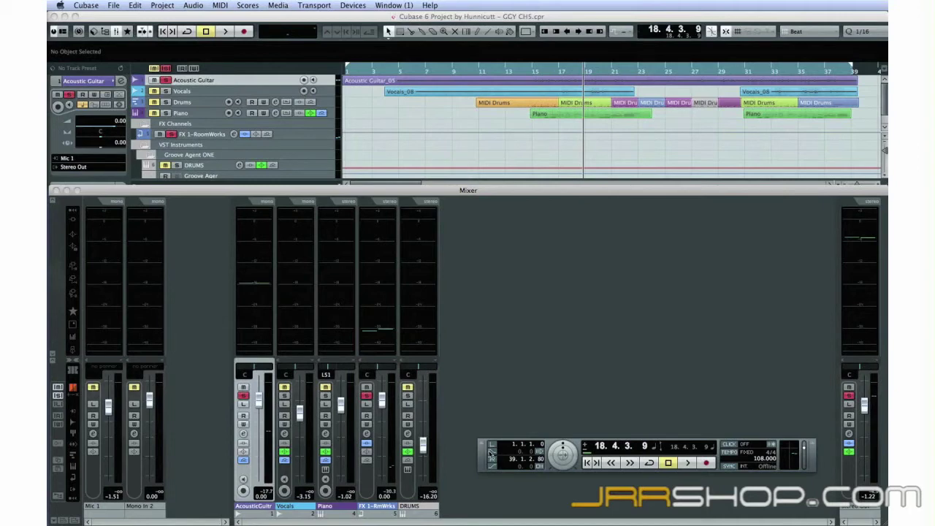
Step: Open the Acoustic Guitar's VST Audio Channel Settings from its mixer strip's edit button
left_click(244, 434)
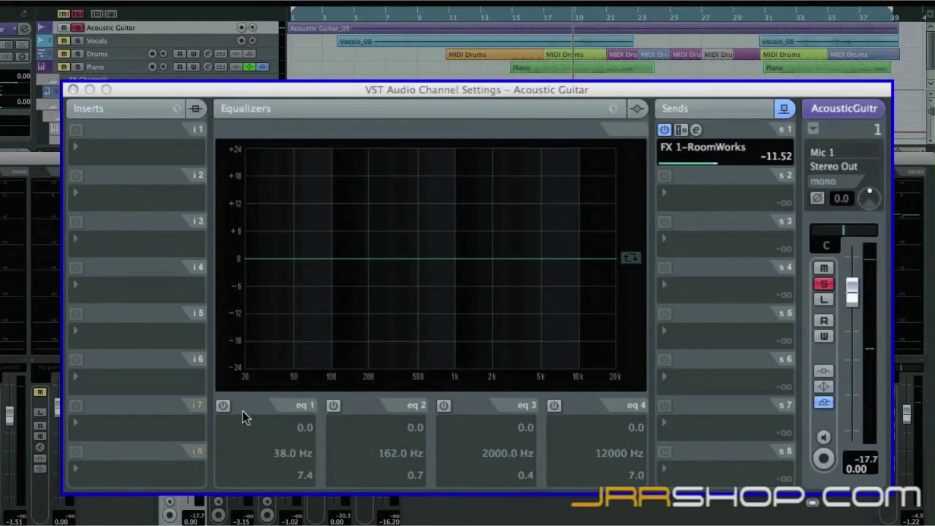
Step: Switch on acoustic guitar EQ bands 1 through 4
left_click(223, 405)
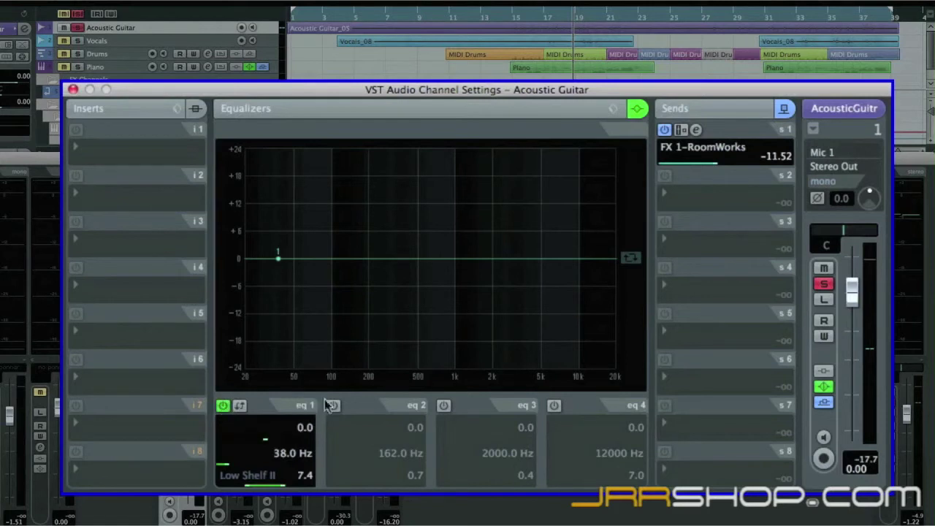
left_click(335, 406)
left_click(444, 406)
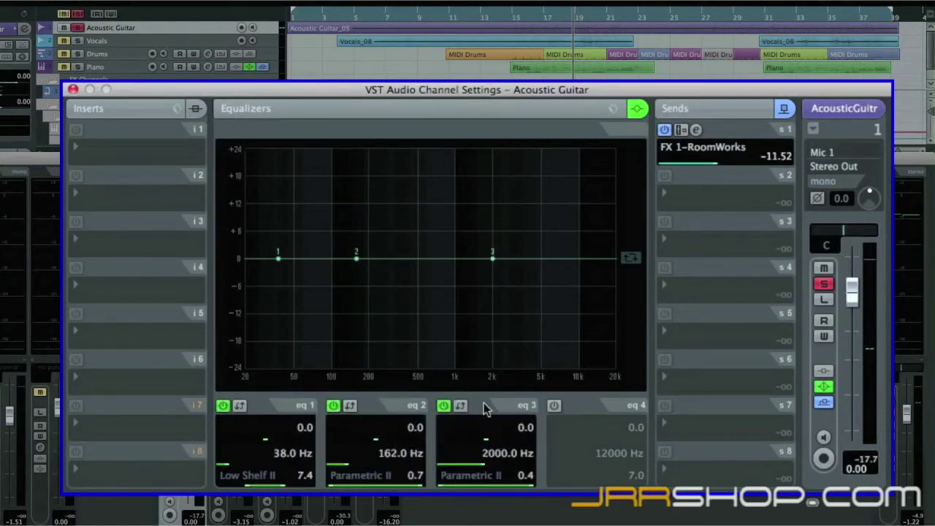
left_click(553, 406)
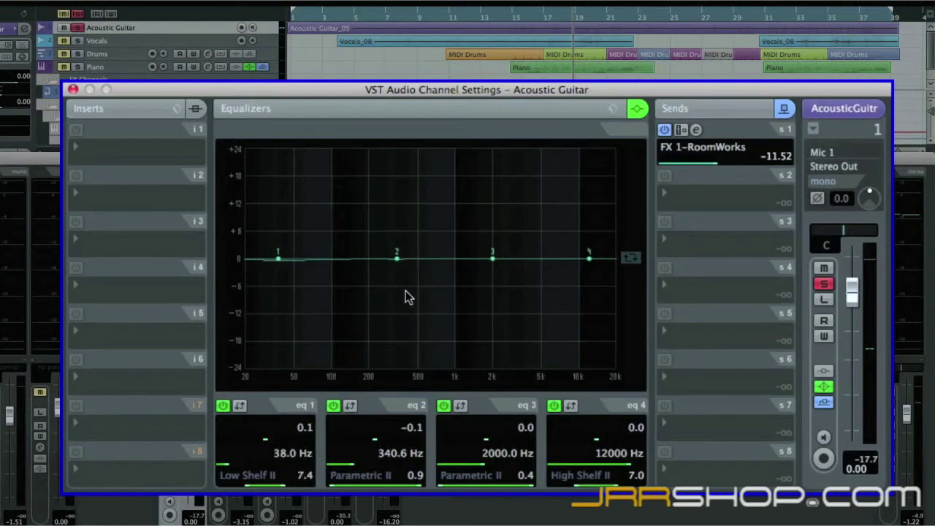
Step: Move Acoustic Guitar EQ band 2 to about 165 Hz and raise it to 12.8 dB, Q 3.8
left_click_drag(398, 260, 360, 265)
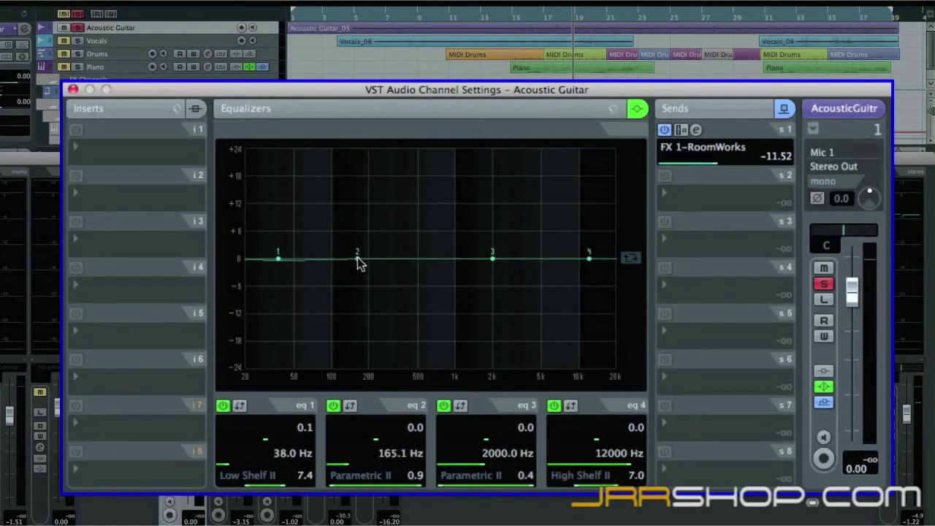
scroll(358, 264, "up", 6)
scroll(358, 265, "up", 10)
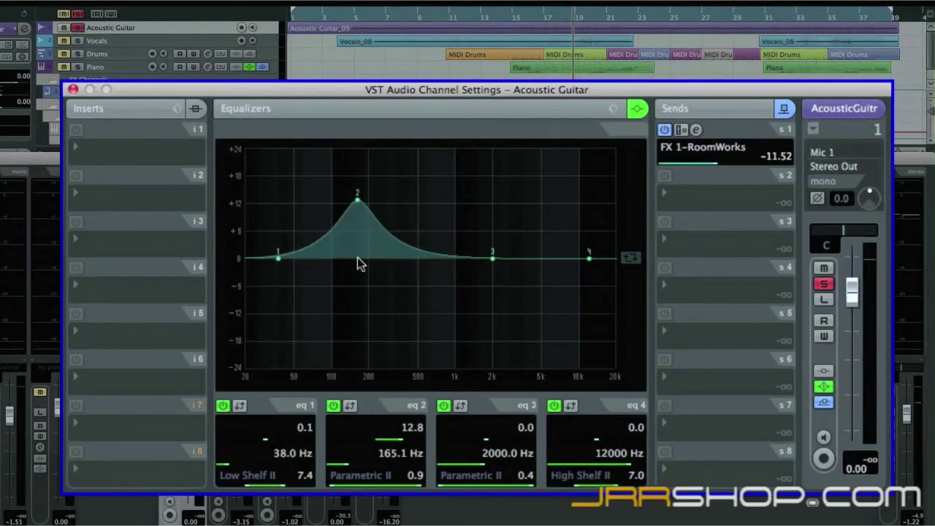
scroll(358, 264, "up", 10)
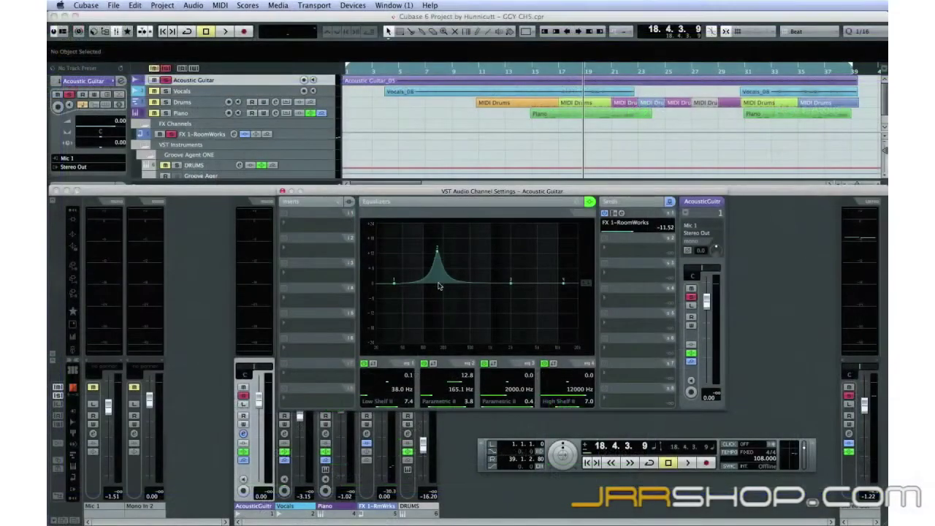
Step: Play back the project to audition the acoustic guitar EQ change
left_click(685, 465)
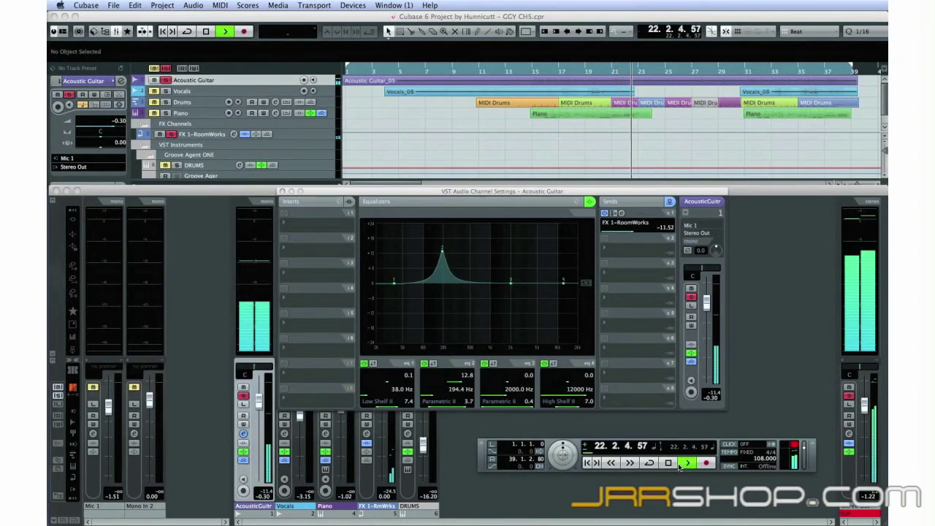
left_click(675, 465)
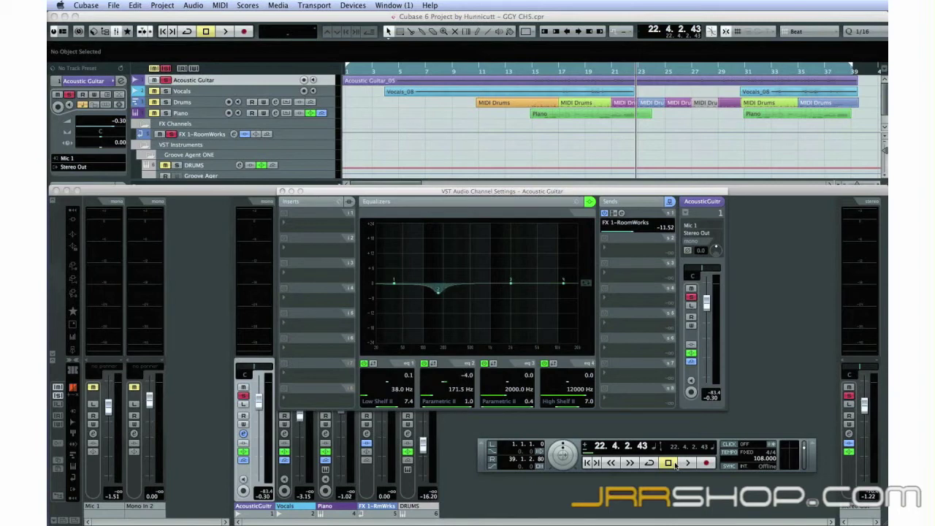
key("space")
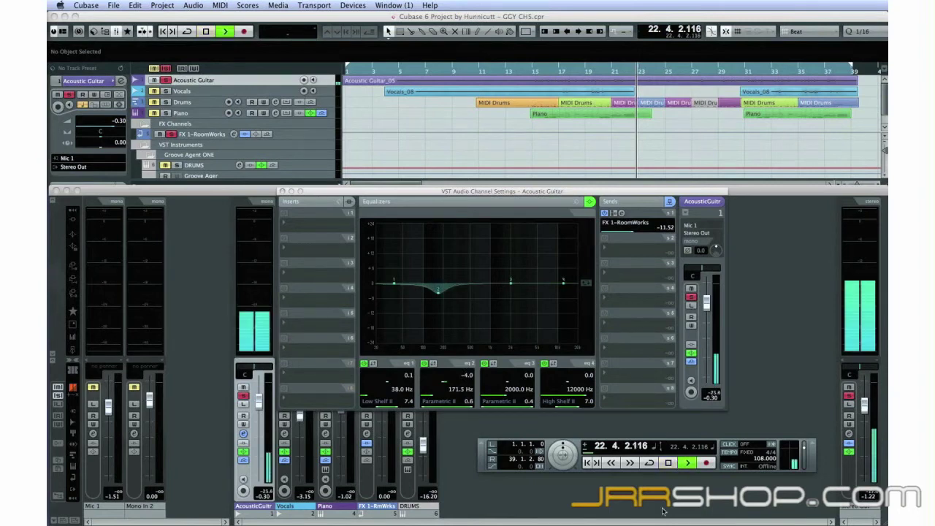
Step: Disarm recording on the Acoustic Guitar channel, stop playback, and set the position to bar 15
left_click(243, 396)
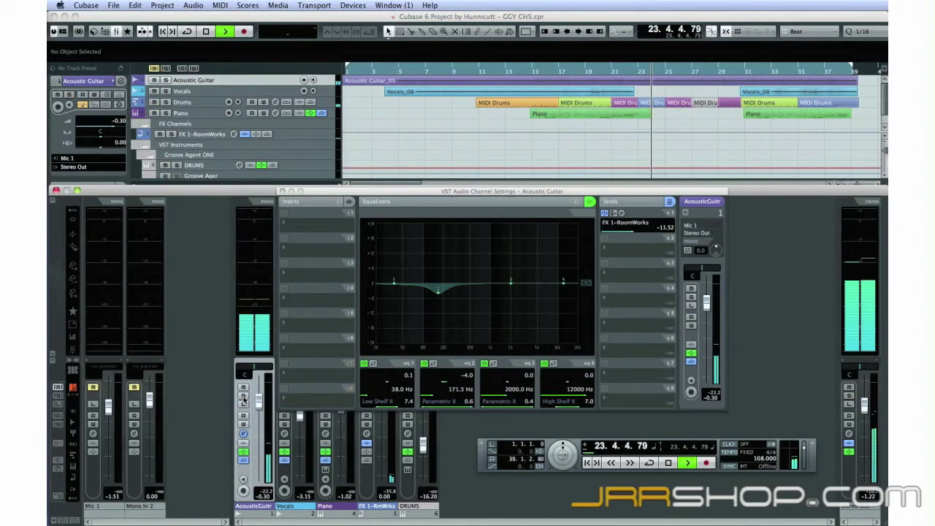
left_click(668, 463)
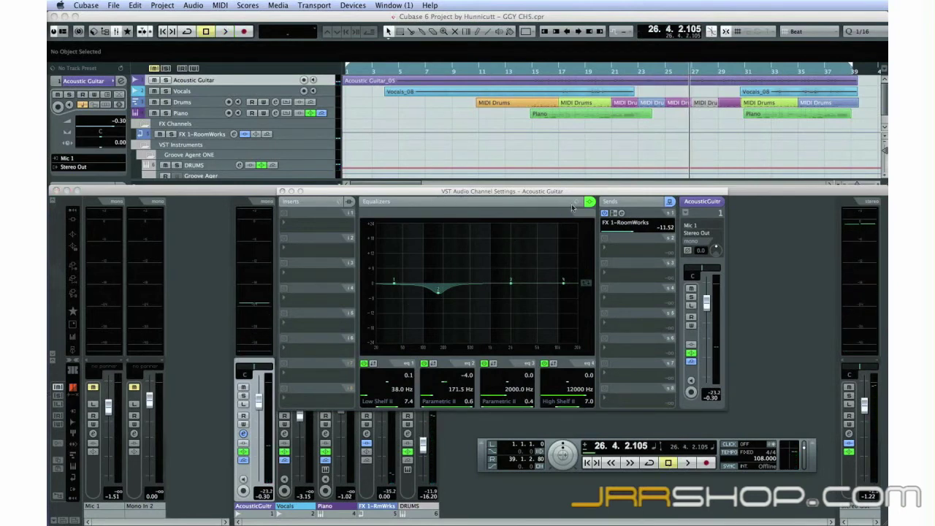
left_click(531, 69)
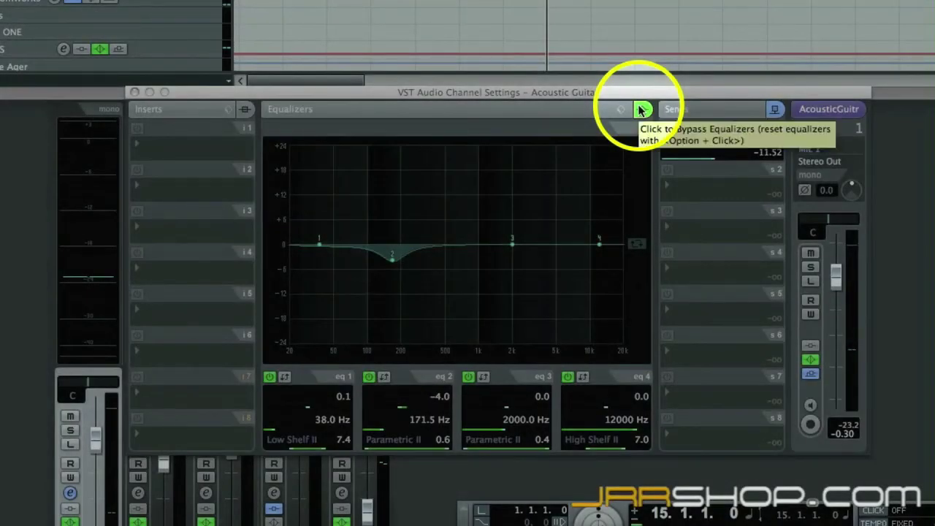
Step: Play from bar 15 while bypassing and re-enabling the Acoustic Guitar EQ twice
key("space")
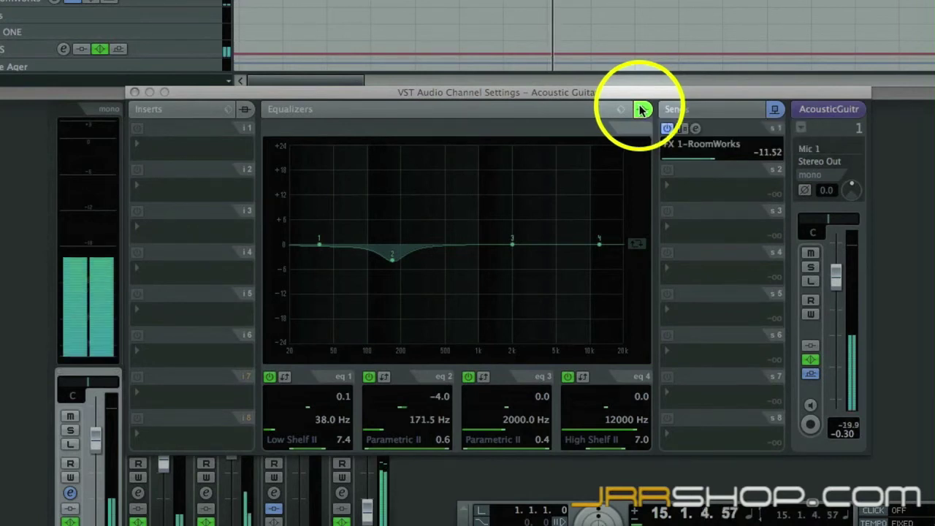
left_click(641, 110)
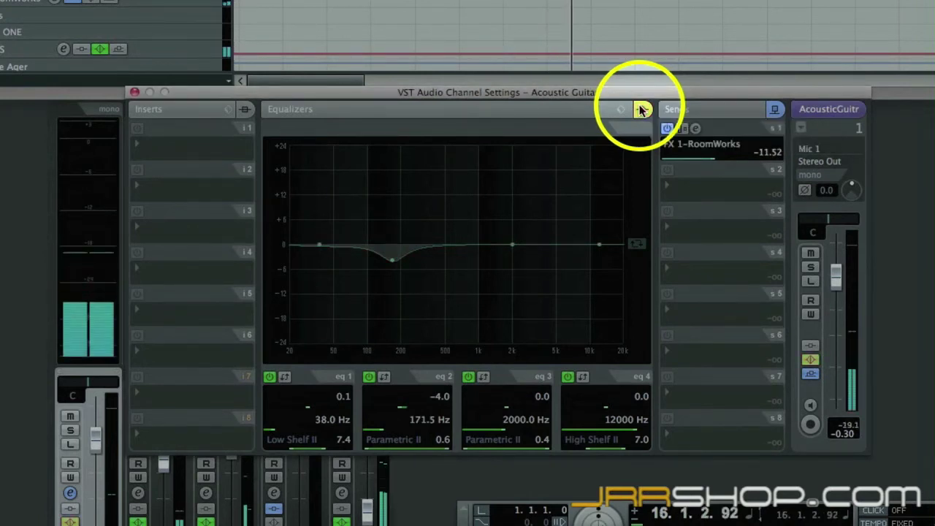
left_click(641, 110)
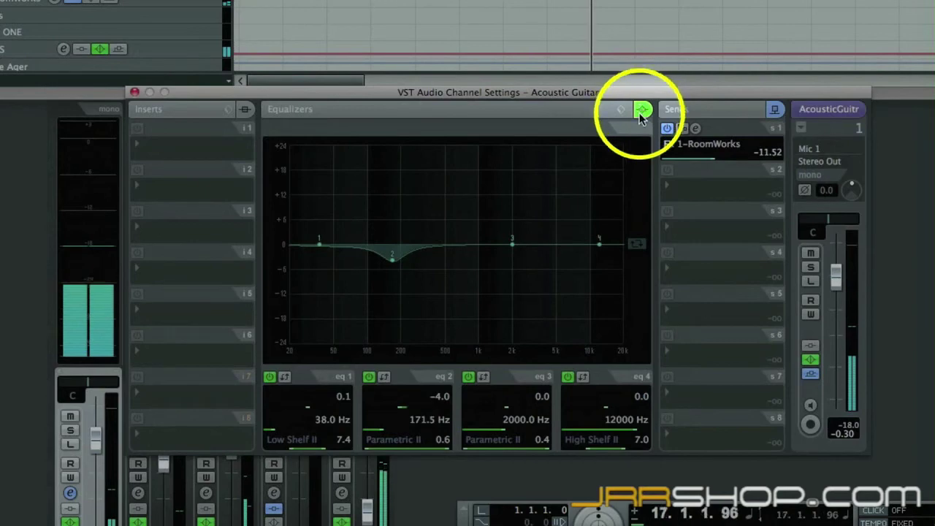
left_click(641, 110)
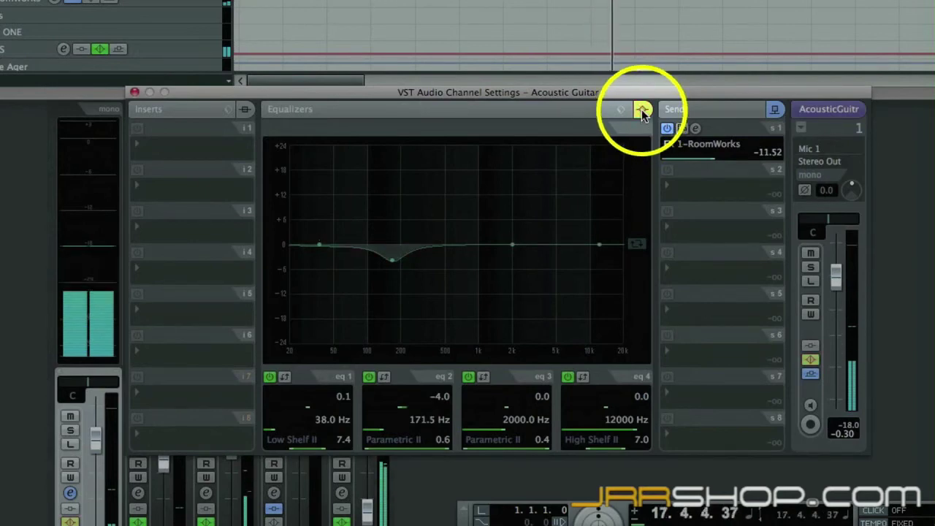
left_click(641, 110)
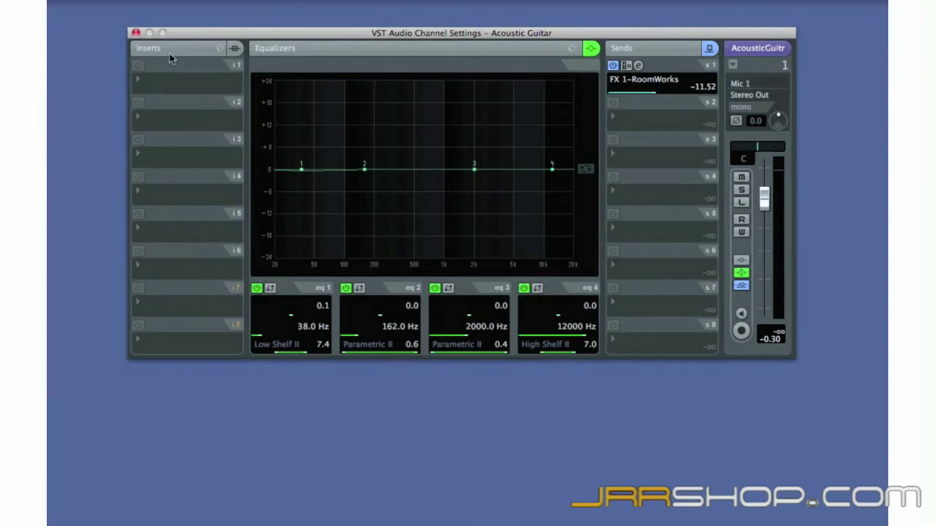
left_click(147, 84)
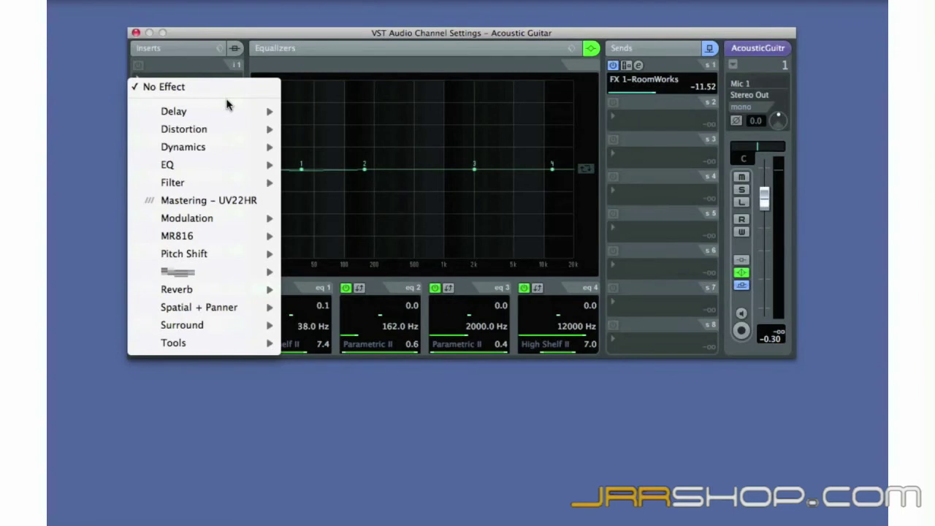
mouse_move(227, 113)
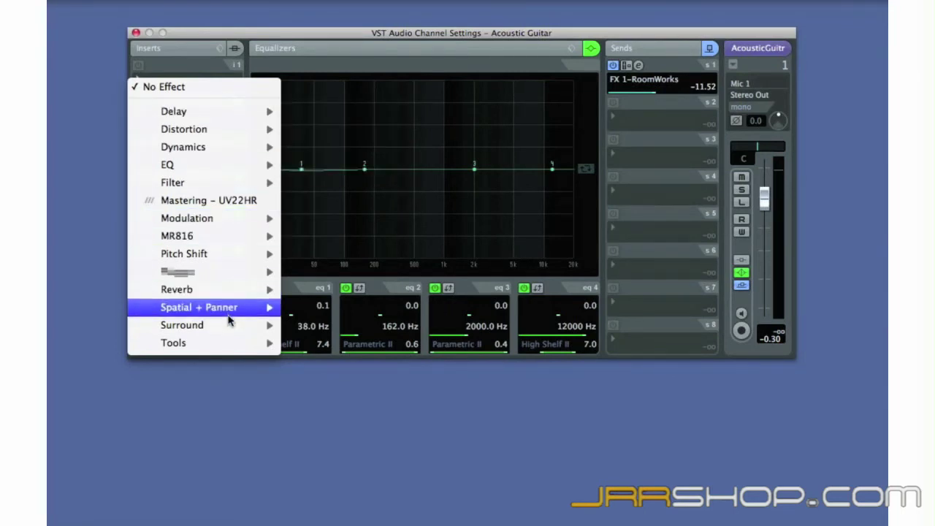
mouse_move(231, 296)
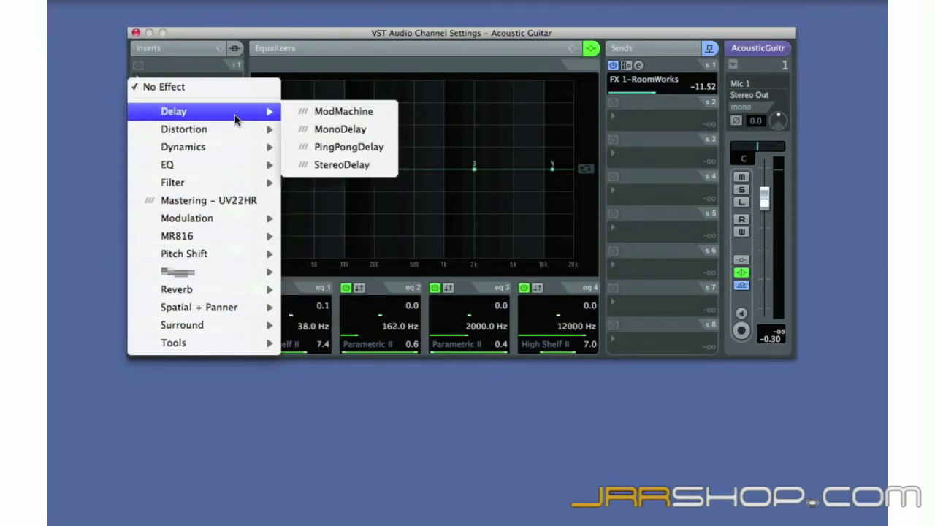
mouse_move(235, 147)
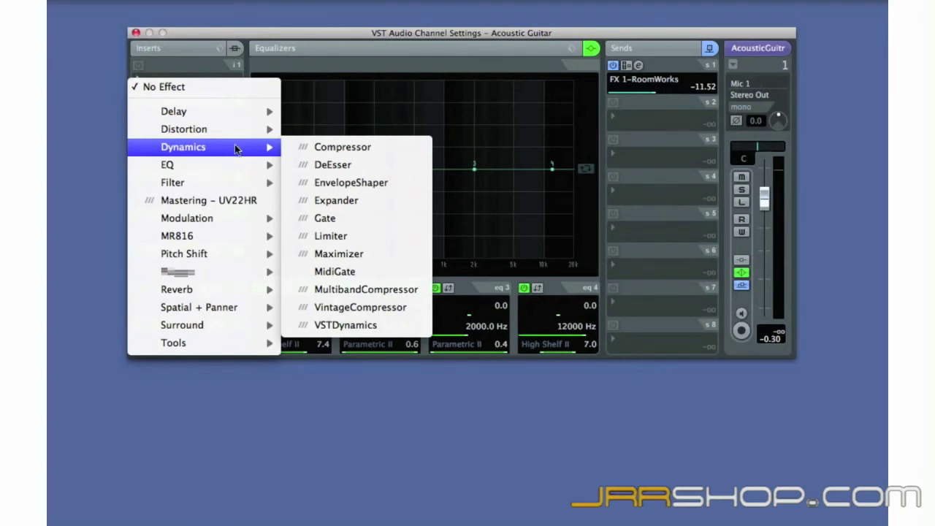
mouse_move(229, 216)
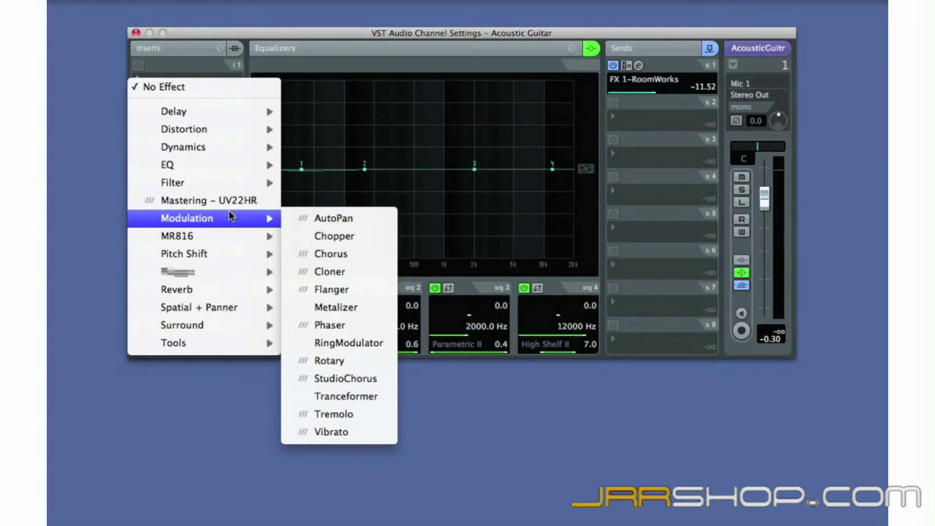
left_click(303, 90)
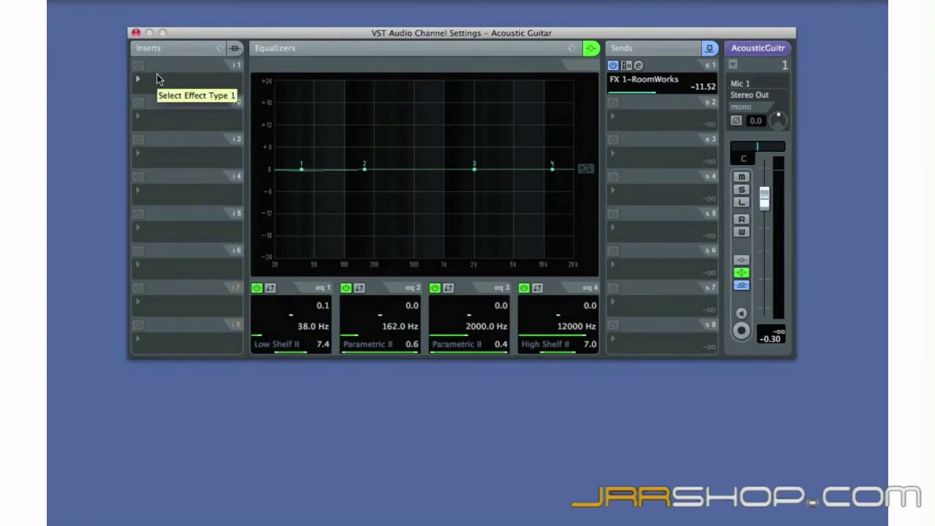
Step: Keep the Acoustic Guitar send on FX 1-RoomWorks and nudge its level slightly lower
left_click(632, 86)
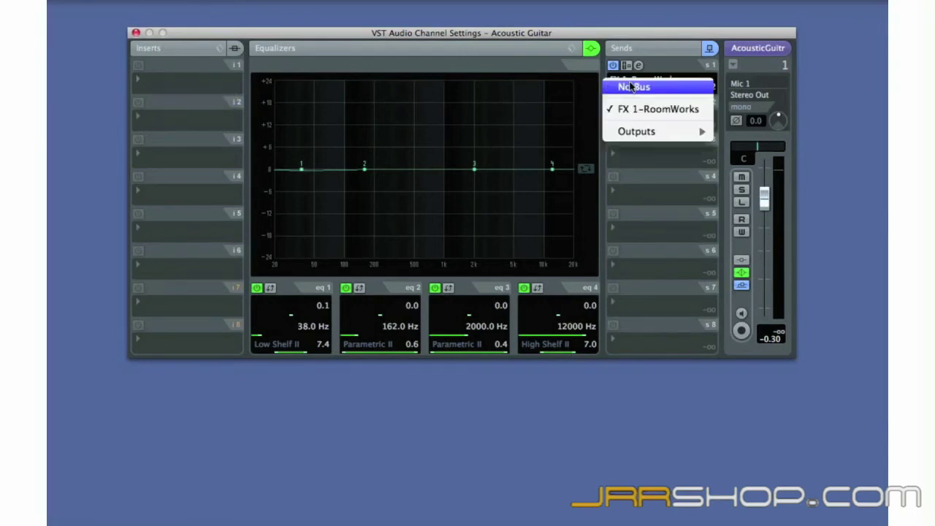
left_click(629, 152)
mouse_move(654, 92)
left_mouse_down()
mouse_move(633, 93)
mouse_move(689, 96)
mouse_move(644, 95)
left_mouse_up()
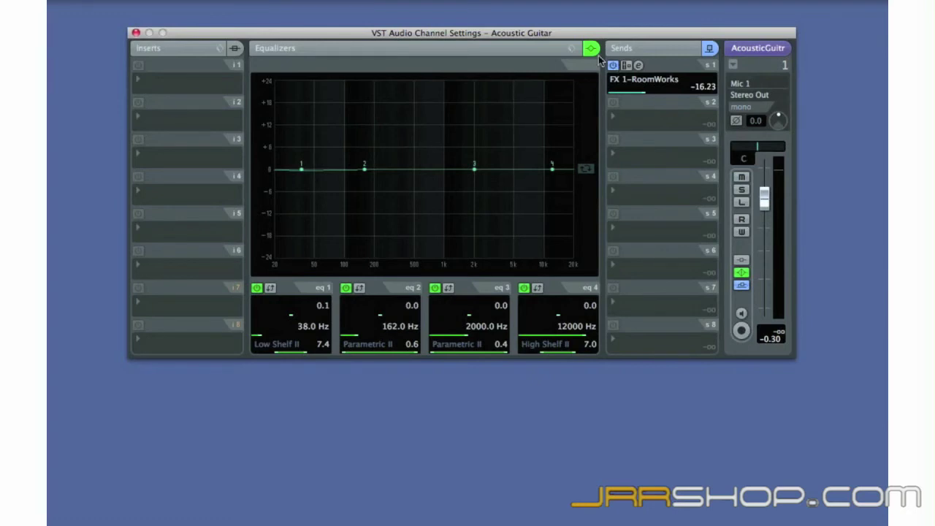
Step: Insert a Compressor in Acoustic Guitar slot 1 and load its Funky Drums preset
left_click(167, 84)
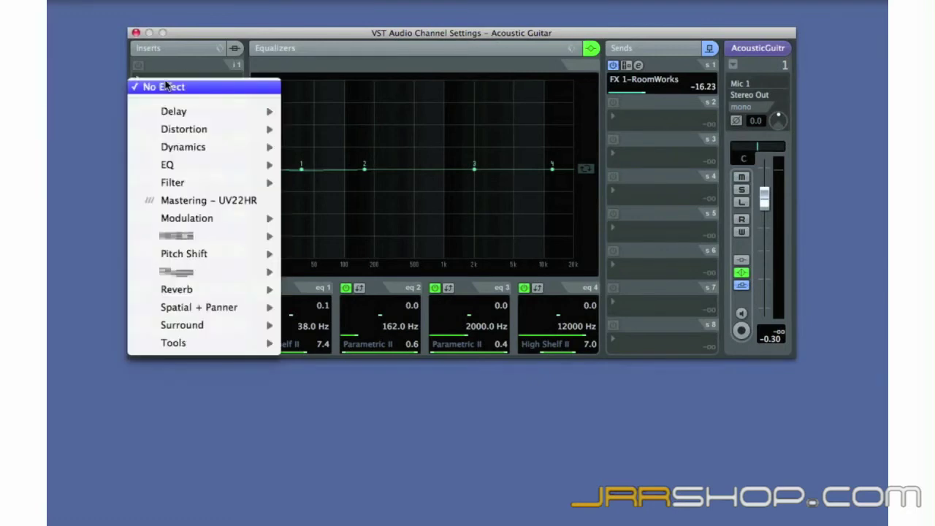
mouse_move(171, 149)
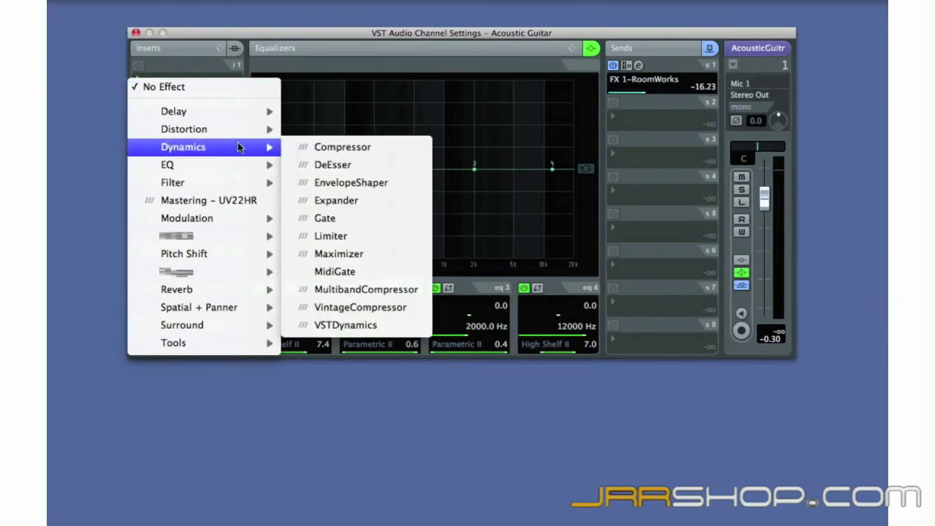
left_click(306, 147)
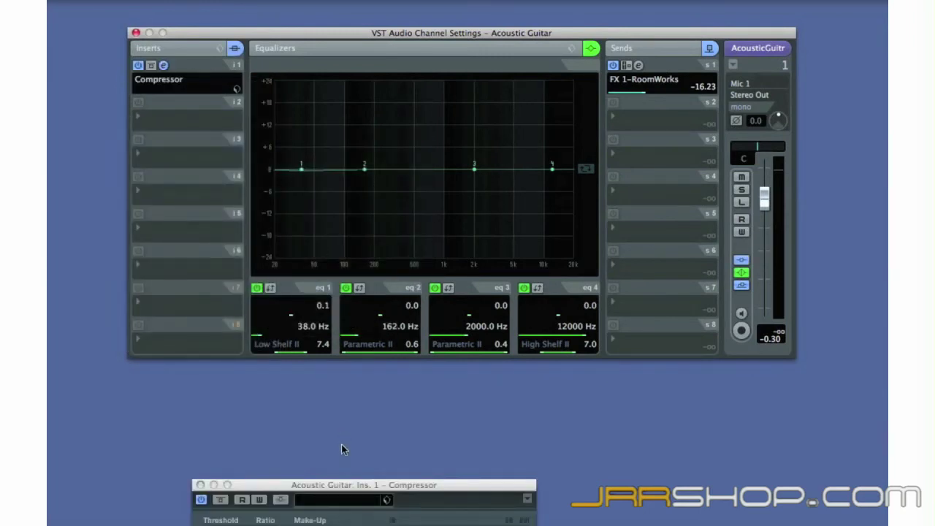
left_click_drag(347, 485, 304, 408)
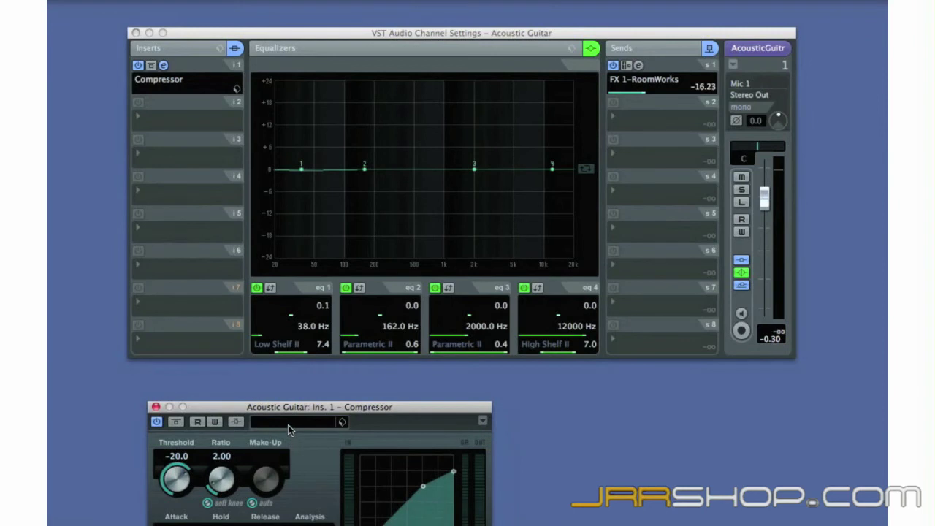
left_click(288, 431)
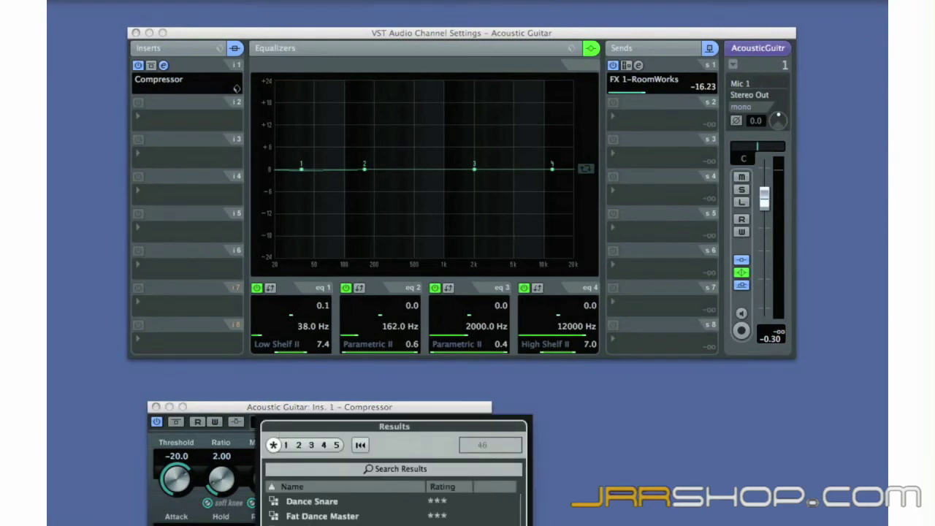
double_click(314, 525)
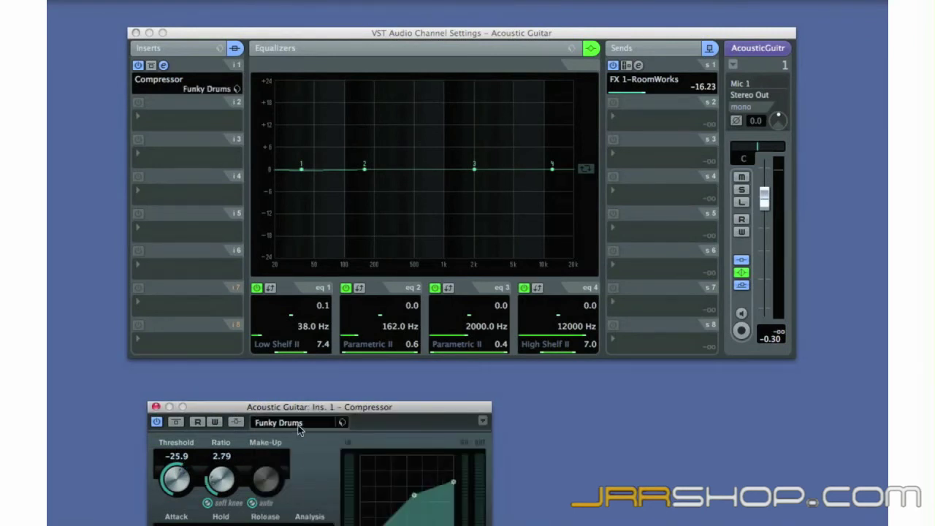
left_click(155, 407)
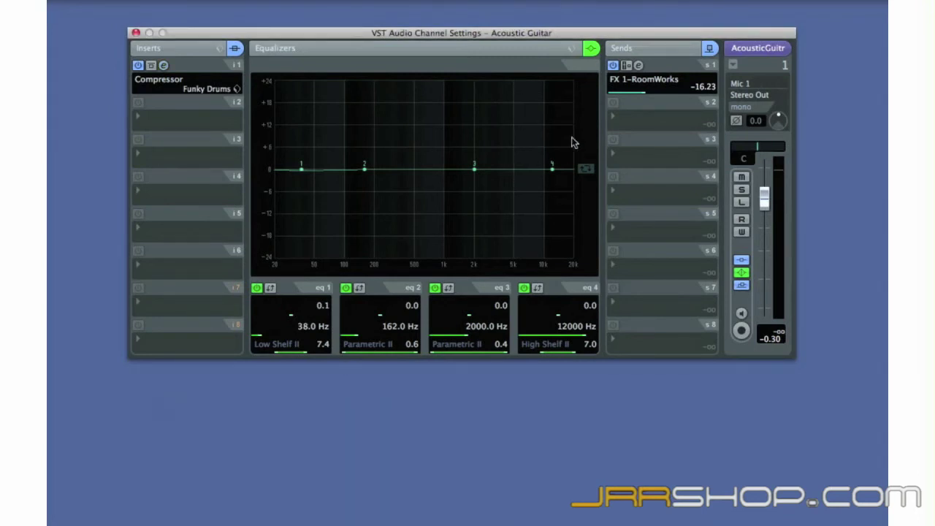
Step: Confirm the FX 1-RoomWorks routing and lower the reverb send to -19.63
left_click(630, 85)
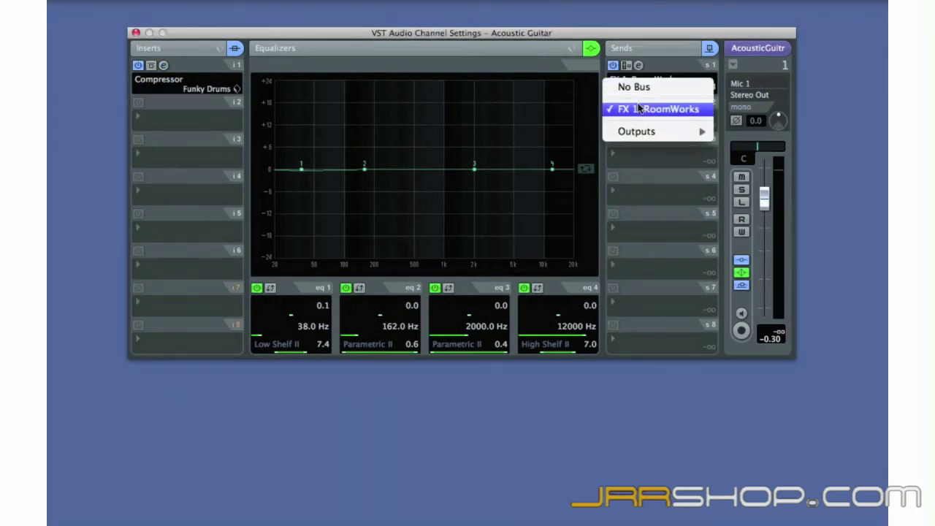
left_click(639, 109)
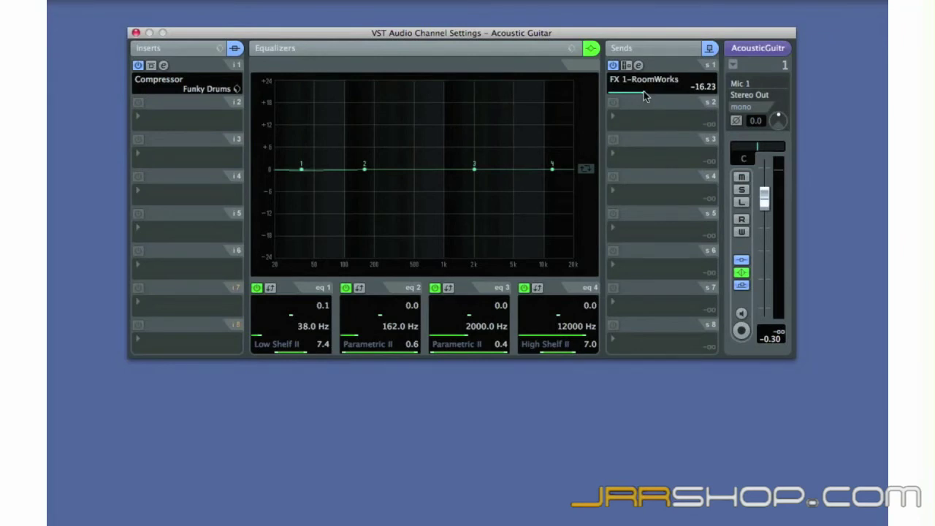
mouse_move(643, 92)
left_mouse_down()
mouse_move(624, 92)
mouse_move(647, 91)
left_mouse_up()
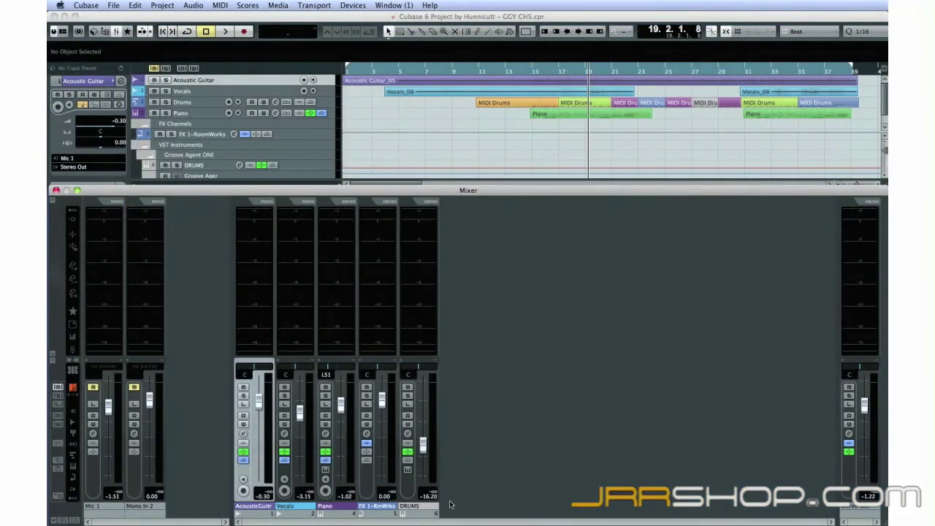
Step: Select the DRUMS channel and insert a Compressor on its first insert slot
left_click(418, 506)
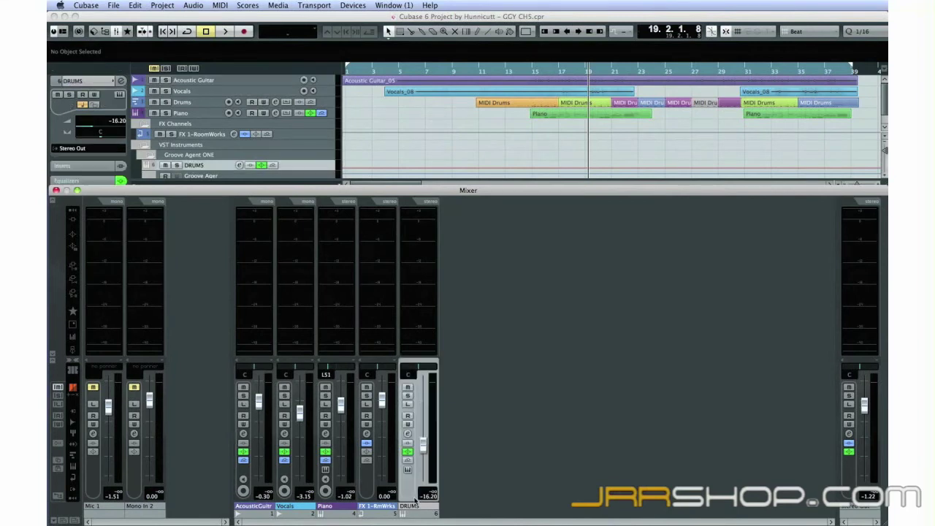
left_click(408, 434)
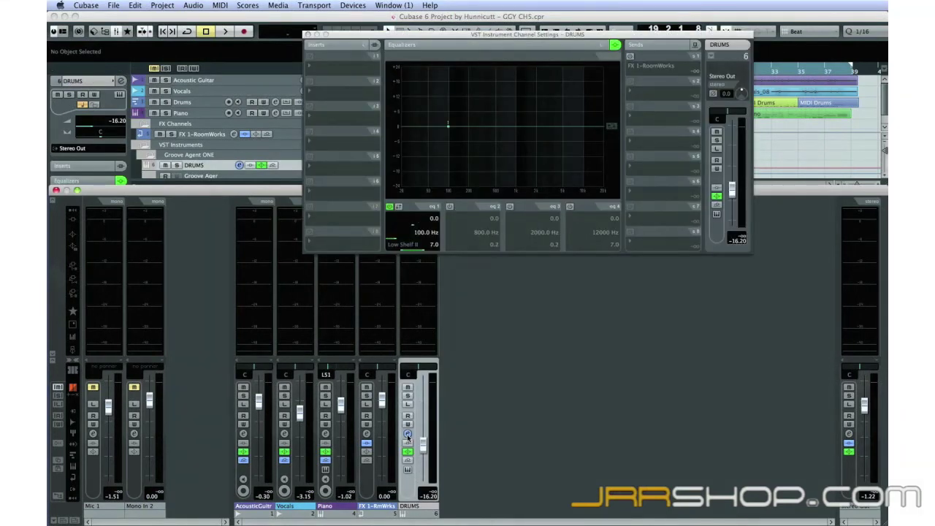
left_click(256, 202)
mouse_move(330, 260)
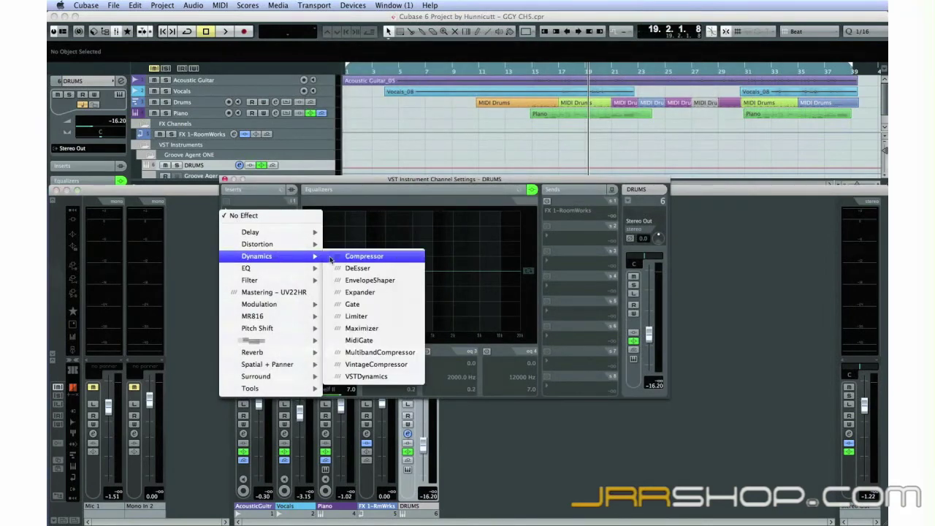
left_click(374, 259)
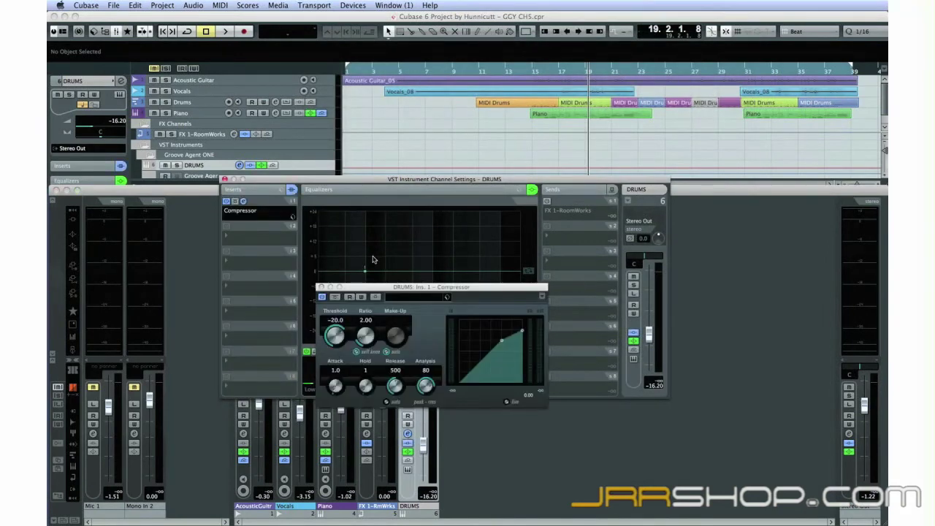
Step: Load the Dance Snare compressor preset, close the plug-in, and enable the FX 1-RoomWorks send
left_click(412, 301)
left_click(494, 437)
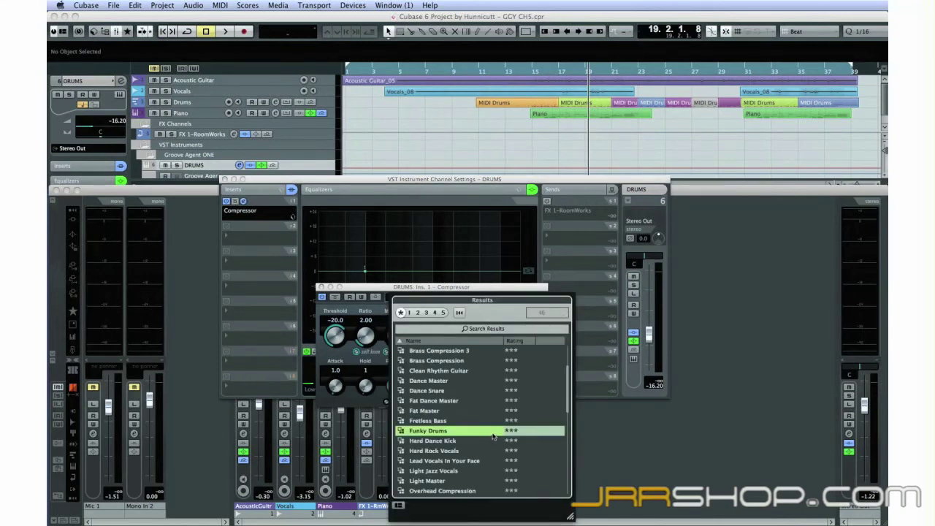
left_click(441, 392)
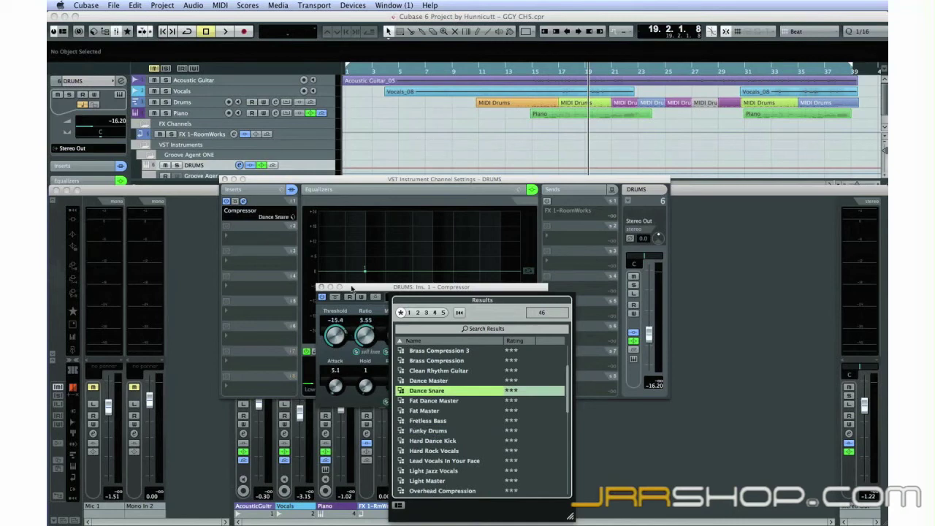
left_click(321, 287)
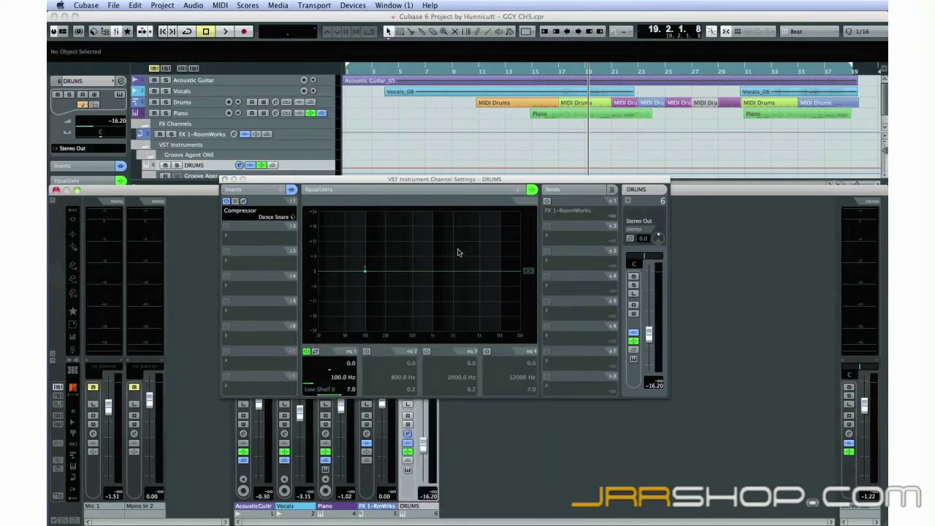
left_click(546, 202)
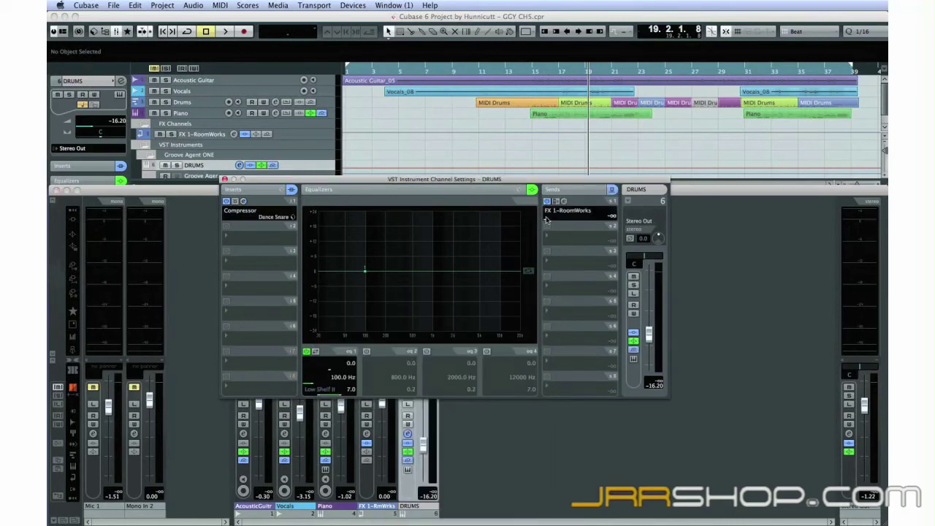
Step: Raise the DRUMS FX 1-RoomWorks send level and close the DRUMS channel settings
left_click_drag(548, 221, 575, 221)
left_click(225, 179)
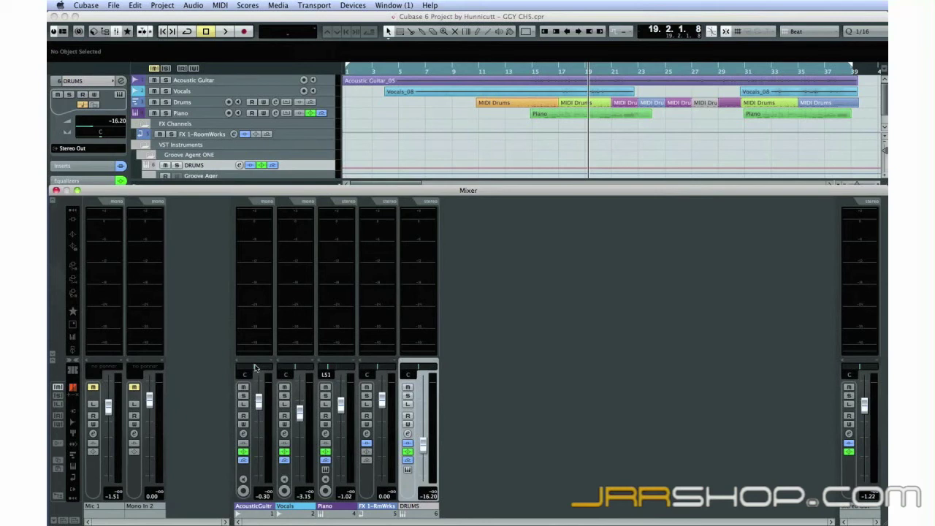
Step: Open File > Export > Audio Mixdown and rename the export 'Mix one'
left_click(115, 5)
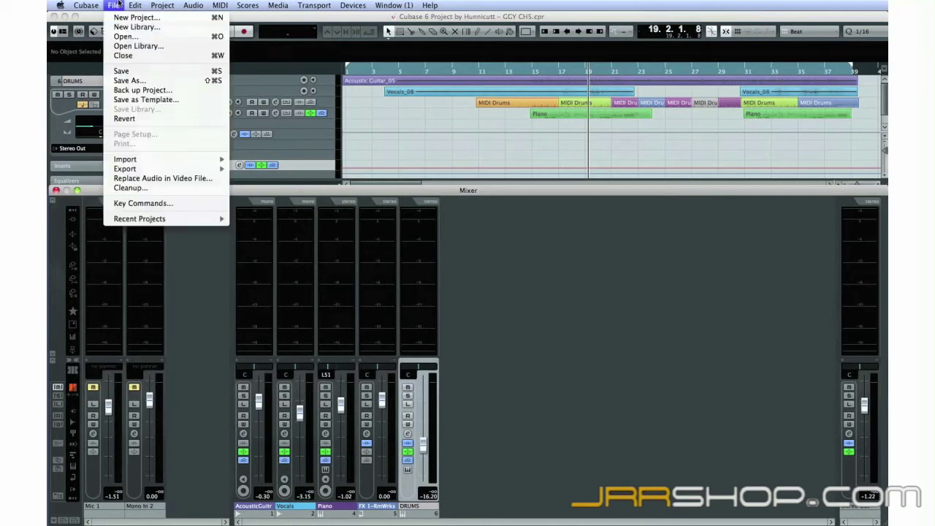
mouse_move(153, 174)
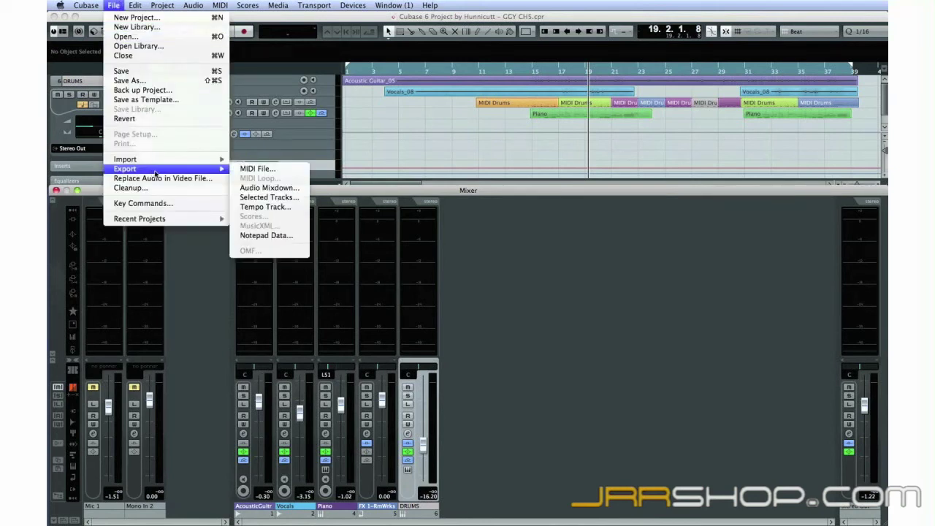
left_click(253, 188)
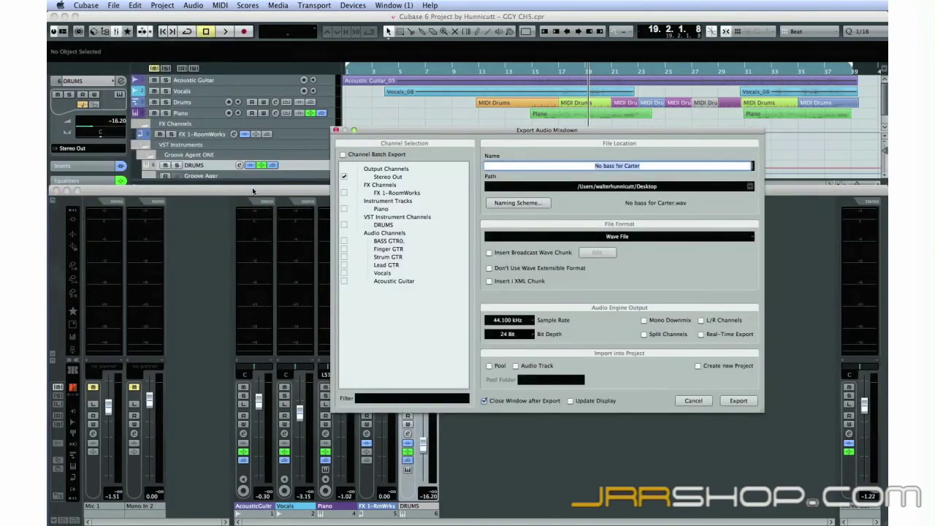
key("BackSpace")
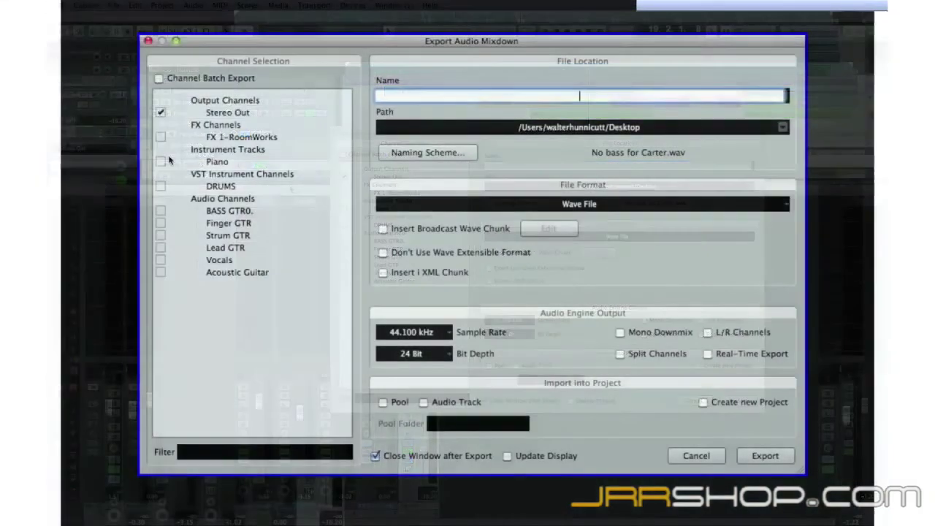
type("Mix one")
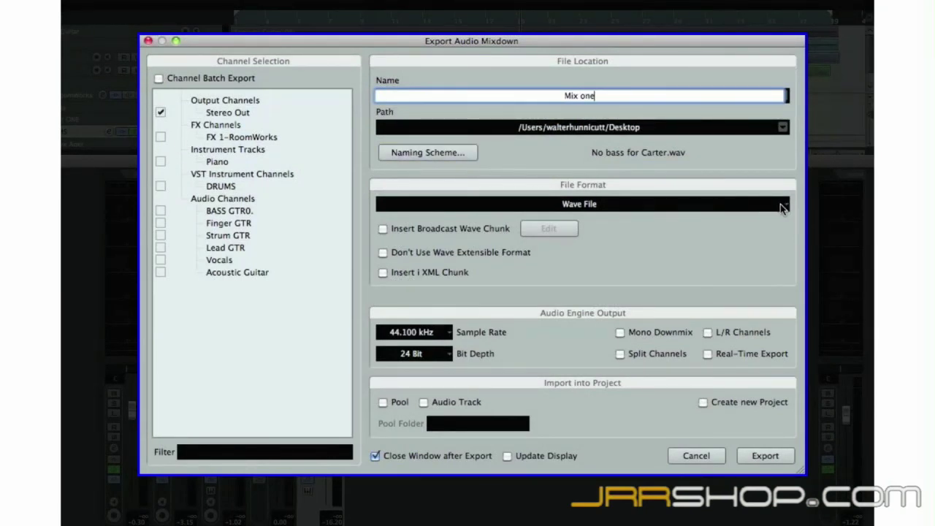
left_click(781, 203)
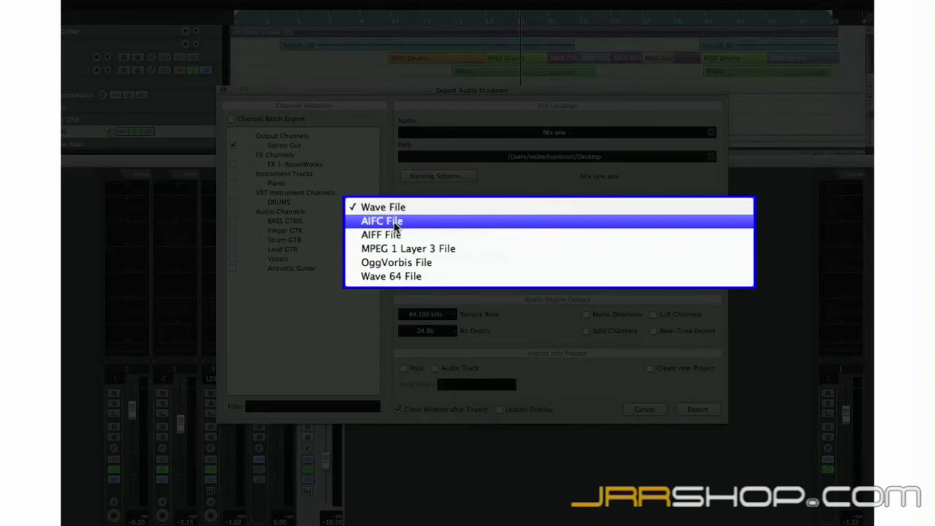
Step: Set the mixdown file format to MPEG 1 Layer 3 (MP3)
left_click(489, 250)
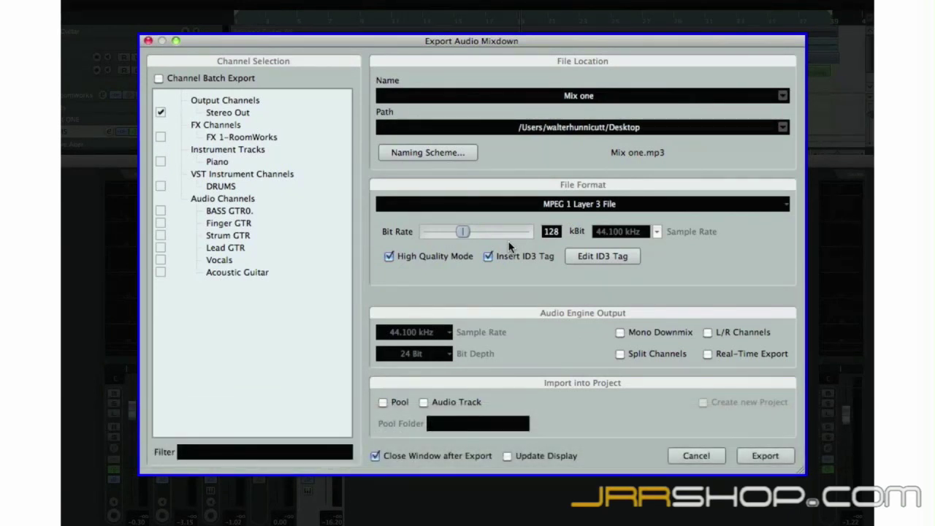
left_click(604, 260)
left_click(788, 206)
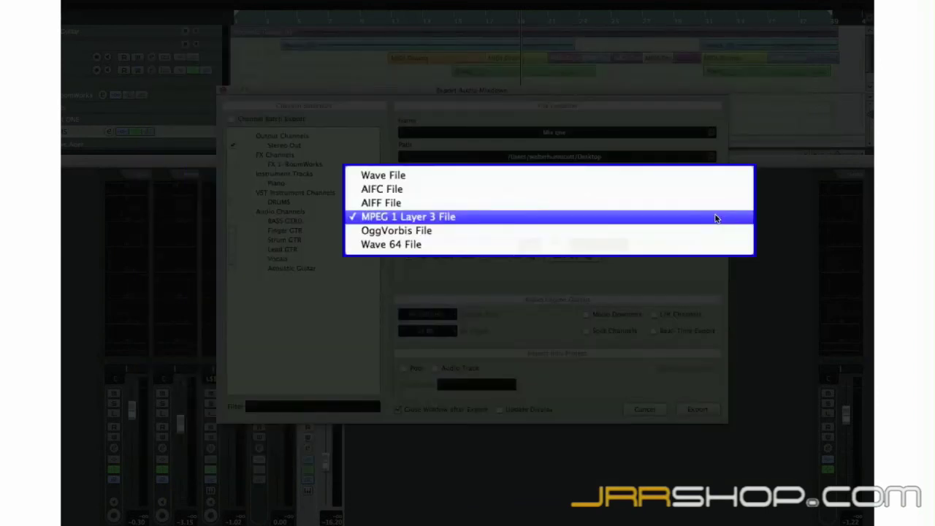
left_click(716, 218)
Step: Change the ID3 Title tag to 'Gonna Get you'
left_click(600, 258)
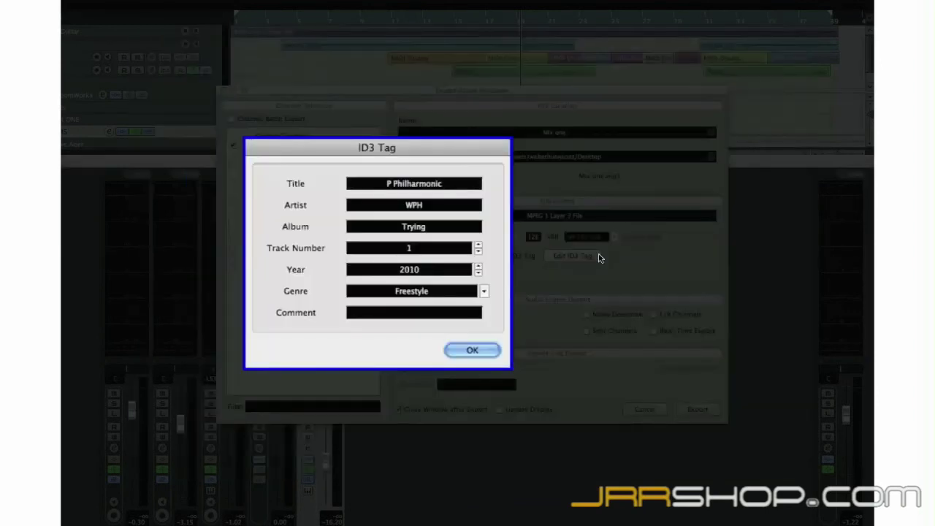
left_click(410, 187)
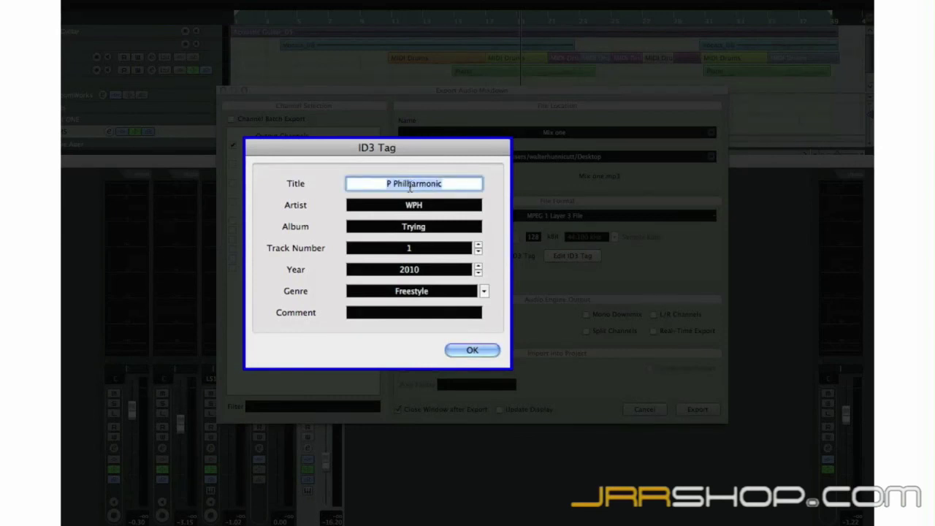
type("Gonna Get you")
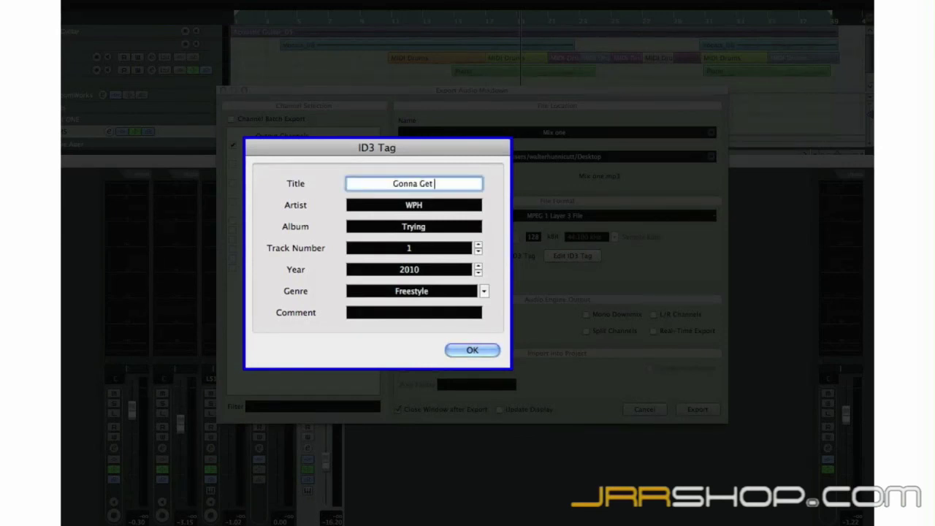
left_click(472, 351)
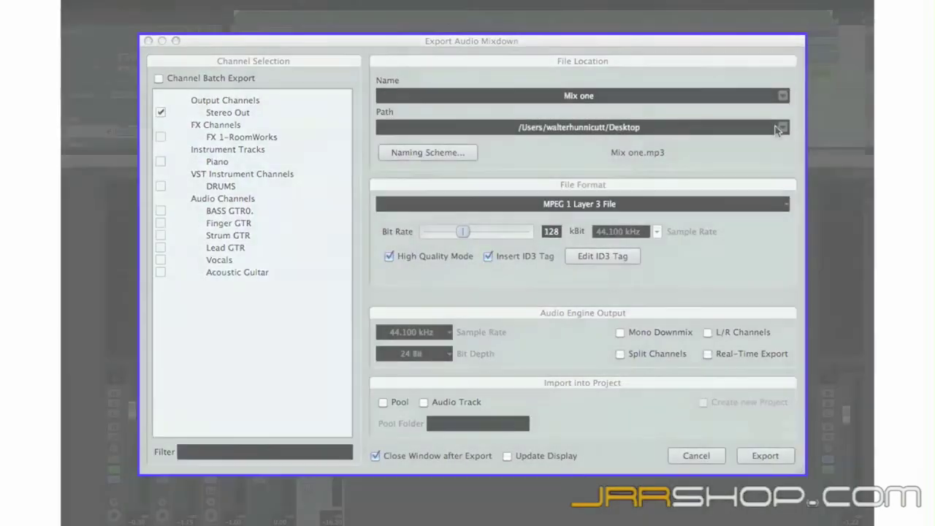
left_click(748, 186)
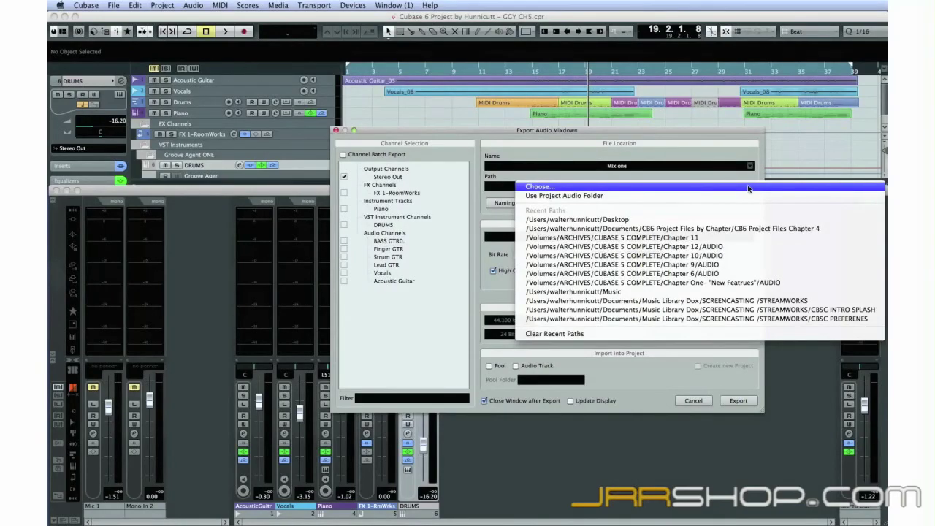
Step: Save Mix one to the Desktop with Audio Track and Pool import unticked
left_click(748, 187)
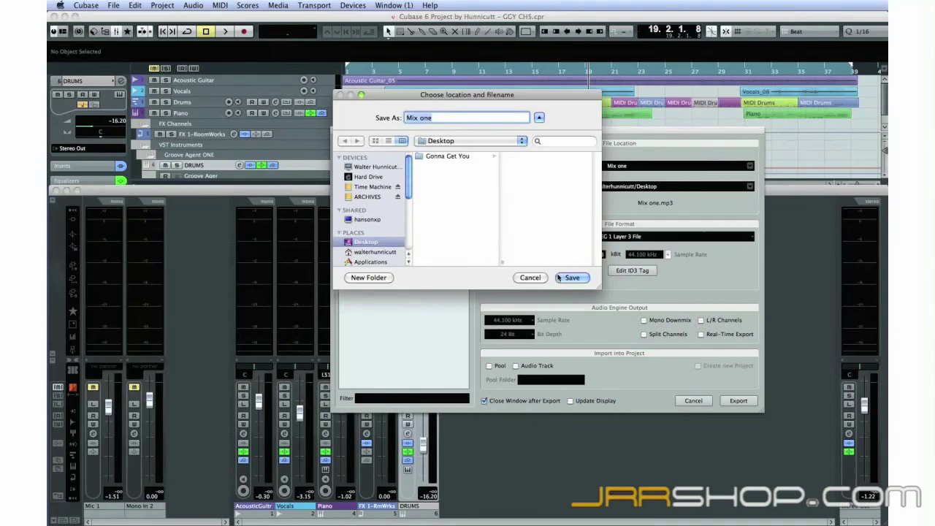
left_click(572, 278)
left_click(516, 365)
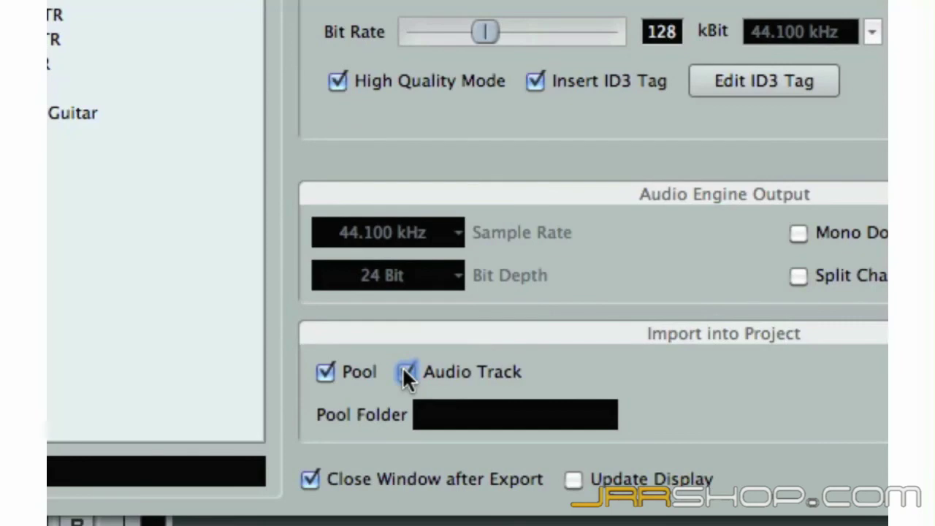
left_click(407, 373)
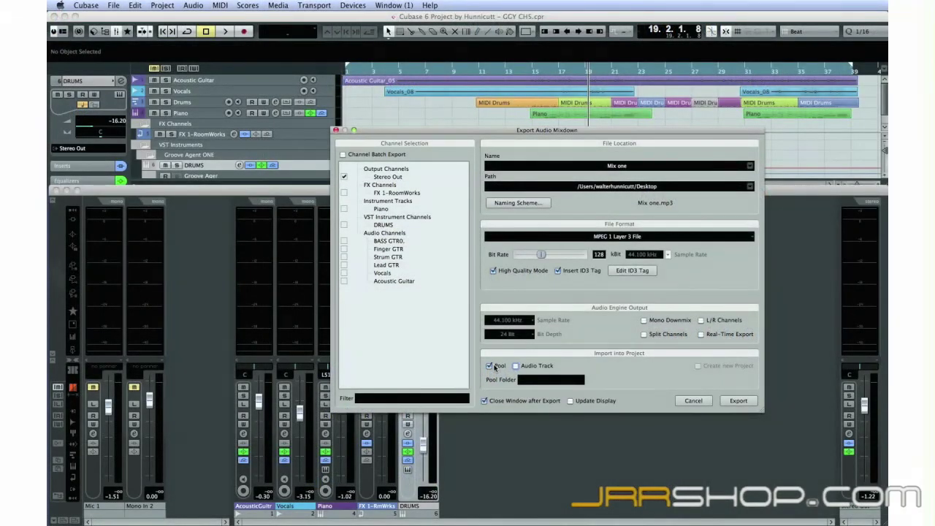
left_click(492, 367)
Step: Start exporting Mix one.mp3 from the Export Audio Mixdown dialog
left_click(739, 400)
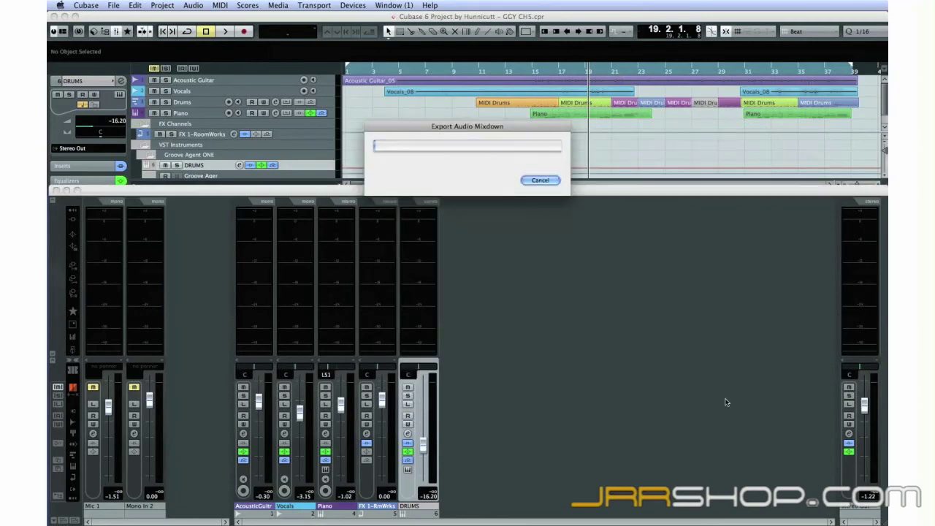